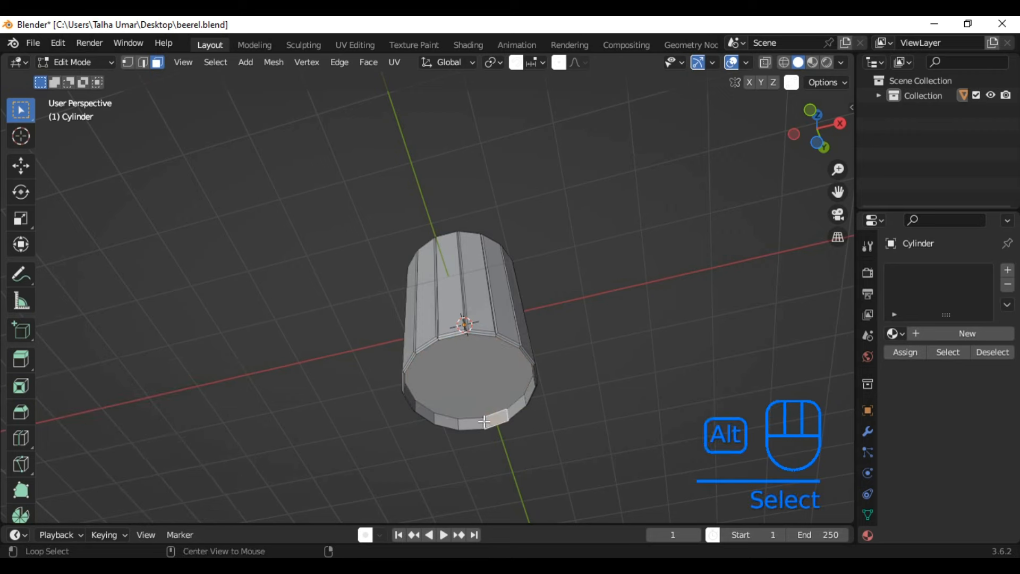
# - Select the full loop of raised rim faces on the cylinder's underside and scale it to about 0.843
pyautogui.keyDown('alt'); pyautogui.keyDown('shift'); pyautogui.click(484, 421); pyautogui.keyUp('shift'); pyautogui.keyUp('alt')
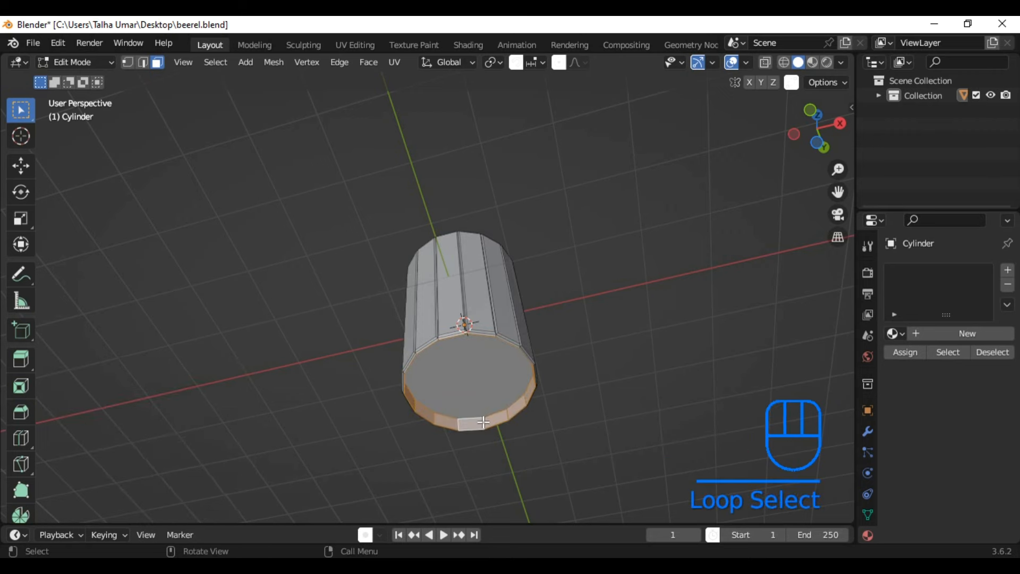
pyautogui.press('s')
pyautogui.click(522, 428)
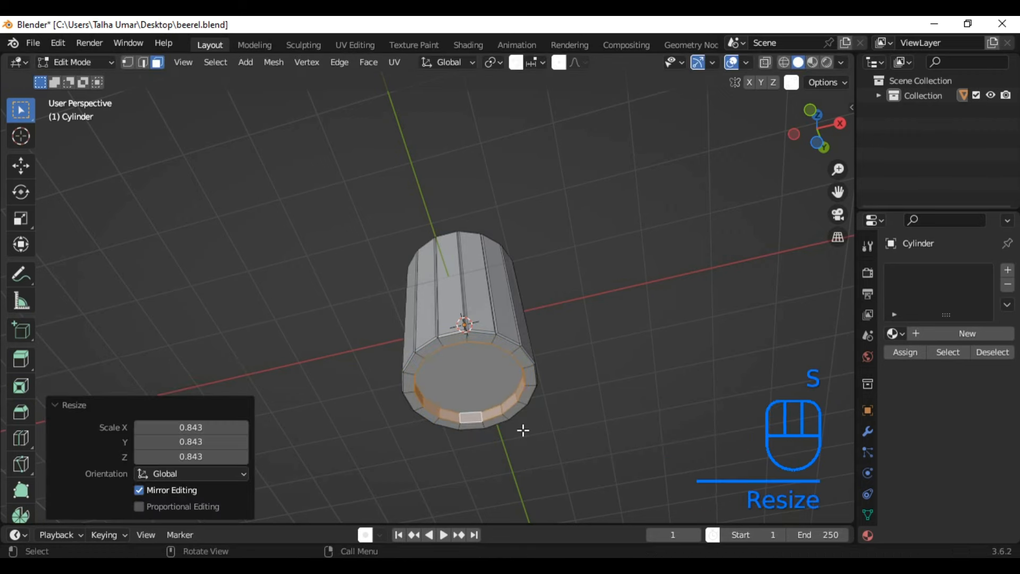
# - Add one centred horizontal loop cut around the cylinder's middle and scale it outward to about 1.281
pyautogui.press('KP_1')
pyautogui.scroll(3, 512, 387)
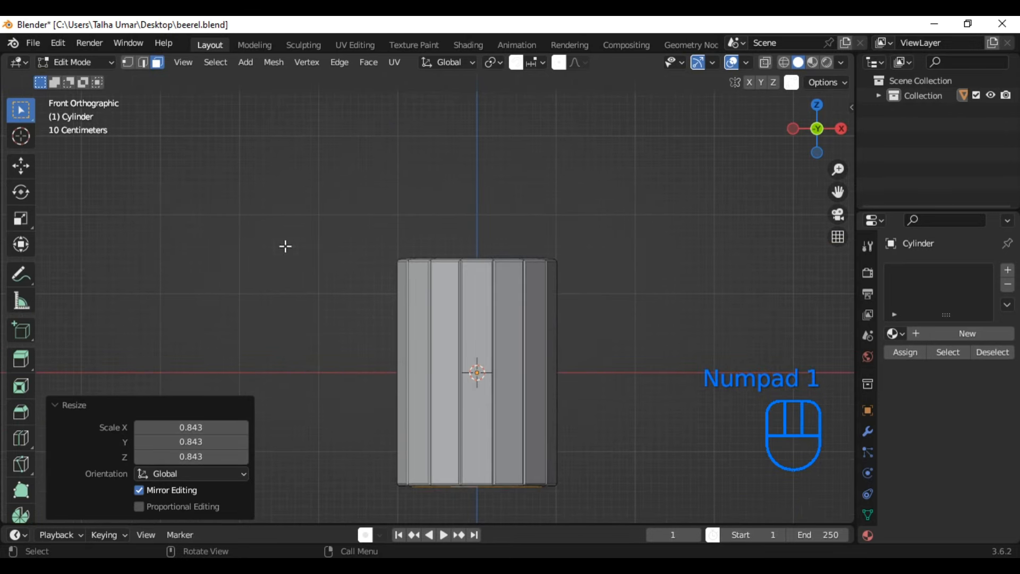
pyautogui.keyDown('ctrl'); pyautogui.click(128, 62); pyautogui.keyUp('ctrl')
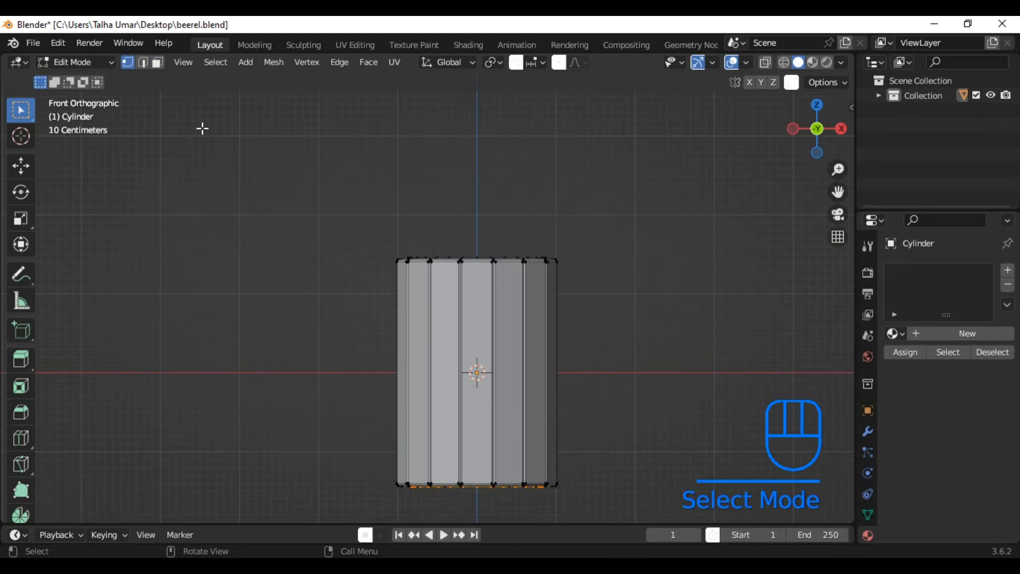
pyautogui.hotkey('ctrl', 'r')
pyautogui.click(490, 370)
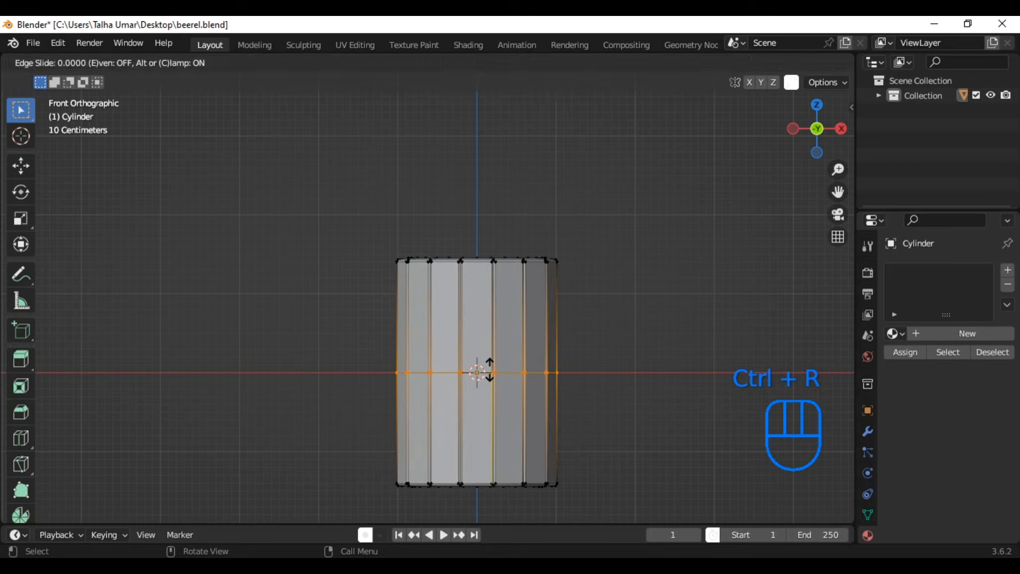
pyautogui.rightClick(490, 370)
pyautogui.keyDown('shift'); pyautogui.moveTo(533, 410); pyautogui.dragTo(535, 353, button='middle'); pyautogui.keyUp('shift')
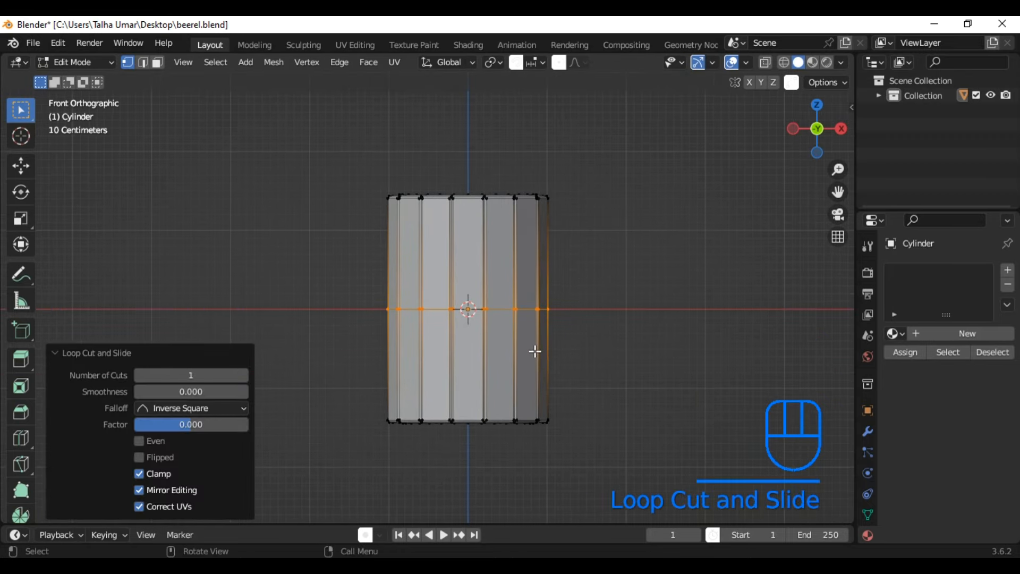
pyautogui.press('s')
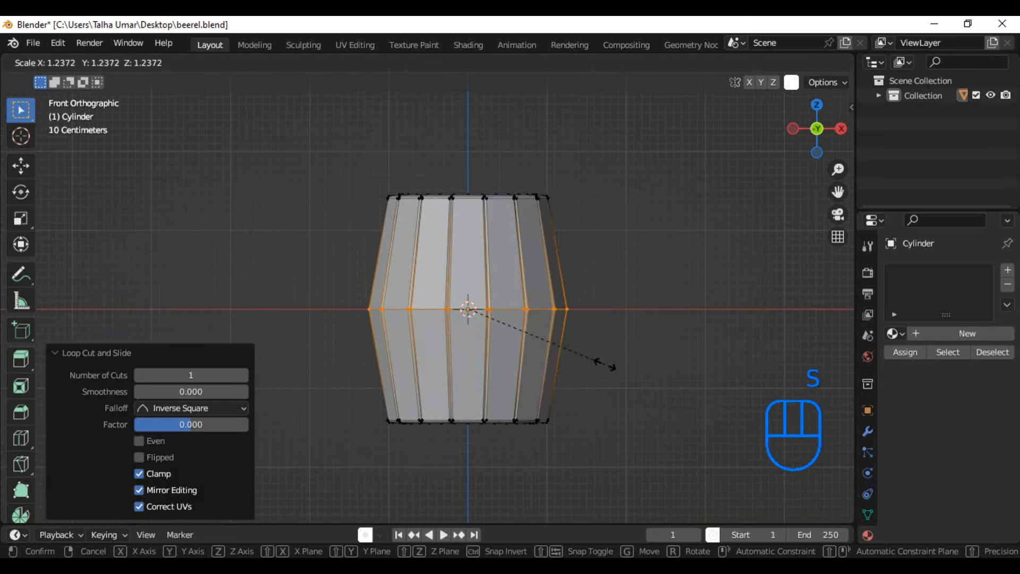
pyautogui.click(610, 367)
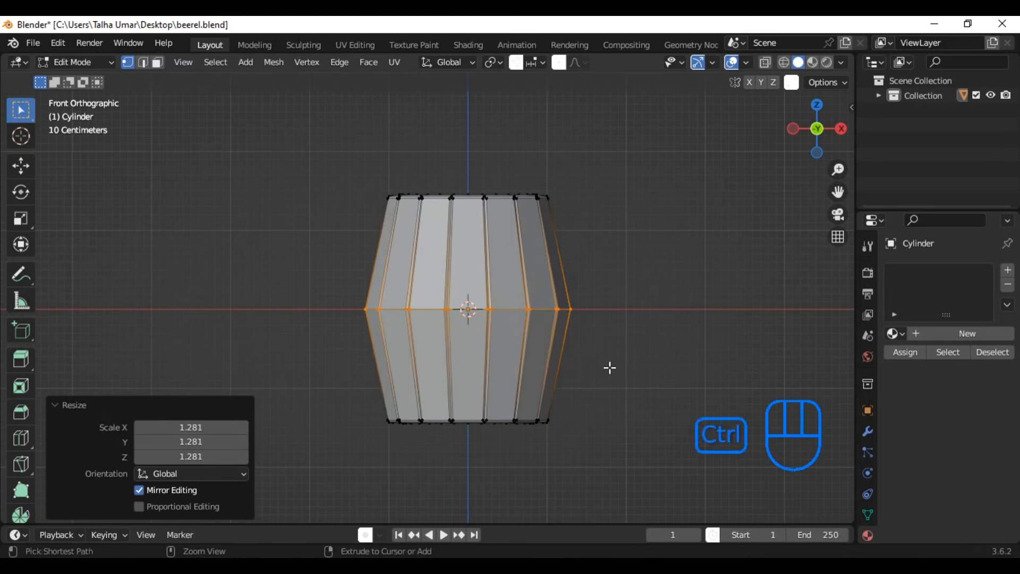
# - Bevel the widened middle loop with 10 segments and a width of about 0.37 m, and save the file
pyautogui.hotkey('ctrl', 'b')
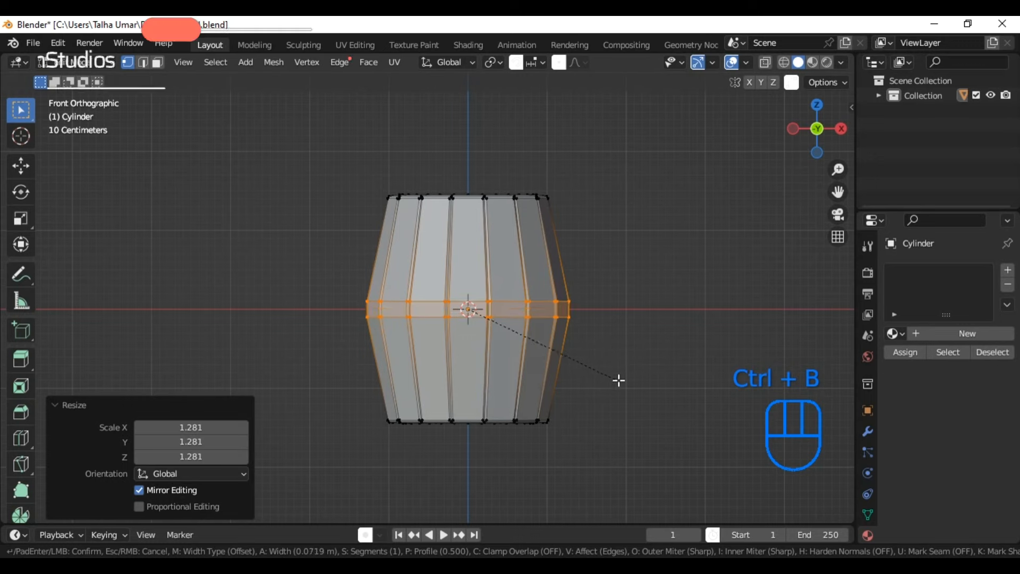
pyautogui.scroll(3, 628, 395)
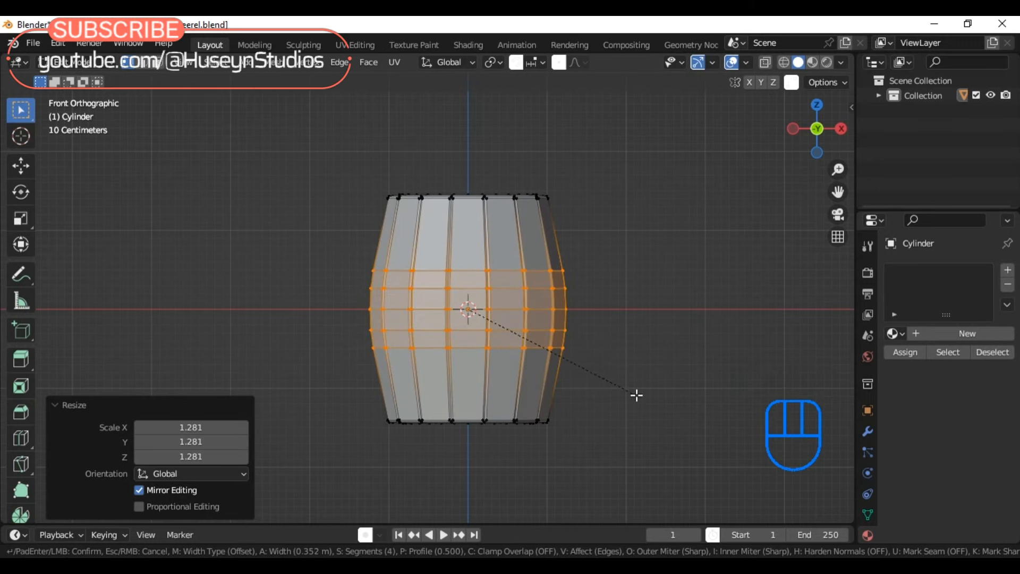
pyautogui.scroll(4, 634, 391)
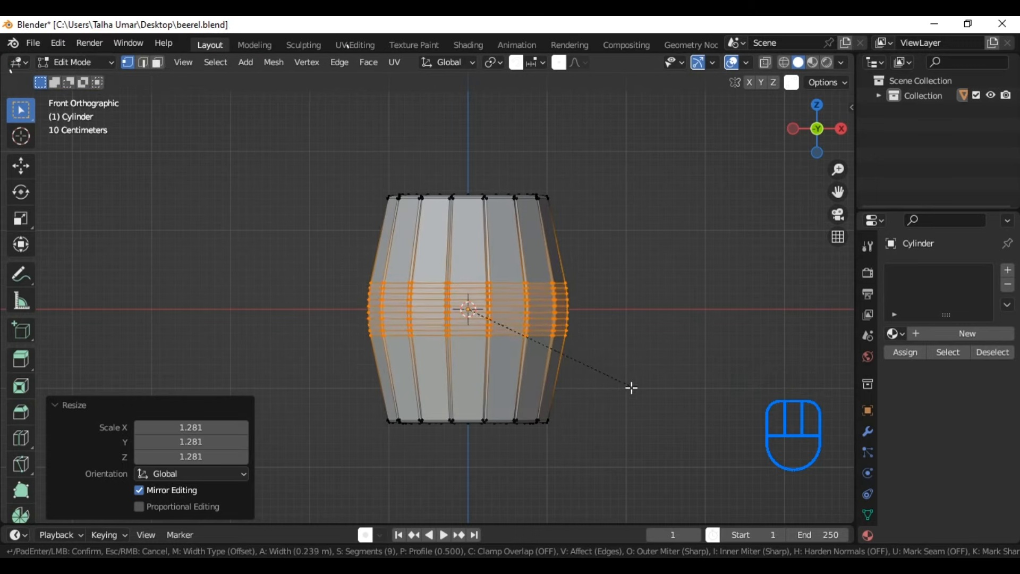
pyautogui.click(638, 396)
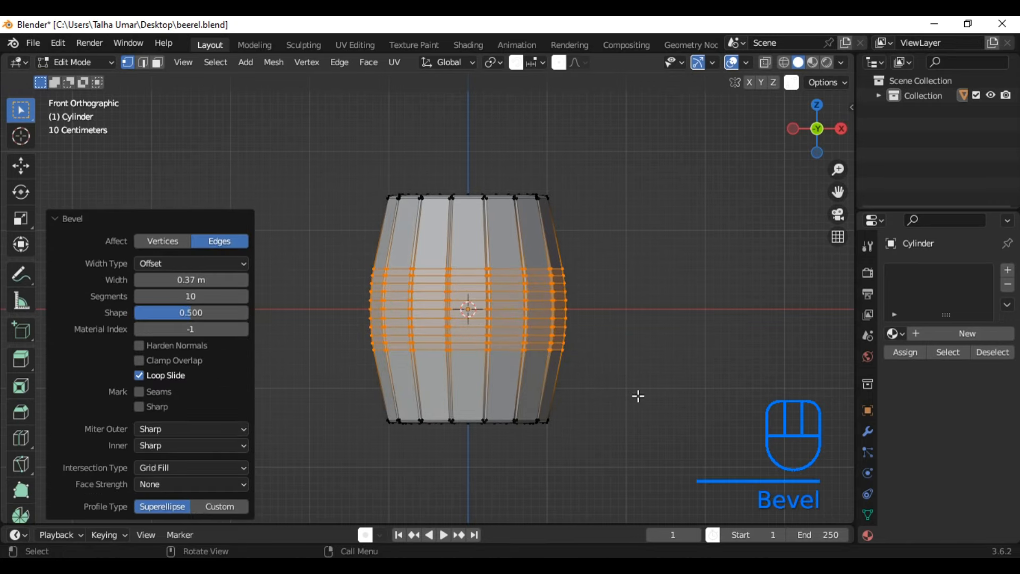
pyautogui.press('Tab')
pyautogui.moveTo(662, 319); pyautogui.dragTo(569, 360, button='middle')
pyautogui.press('KP_1')
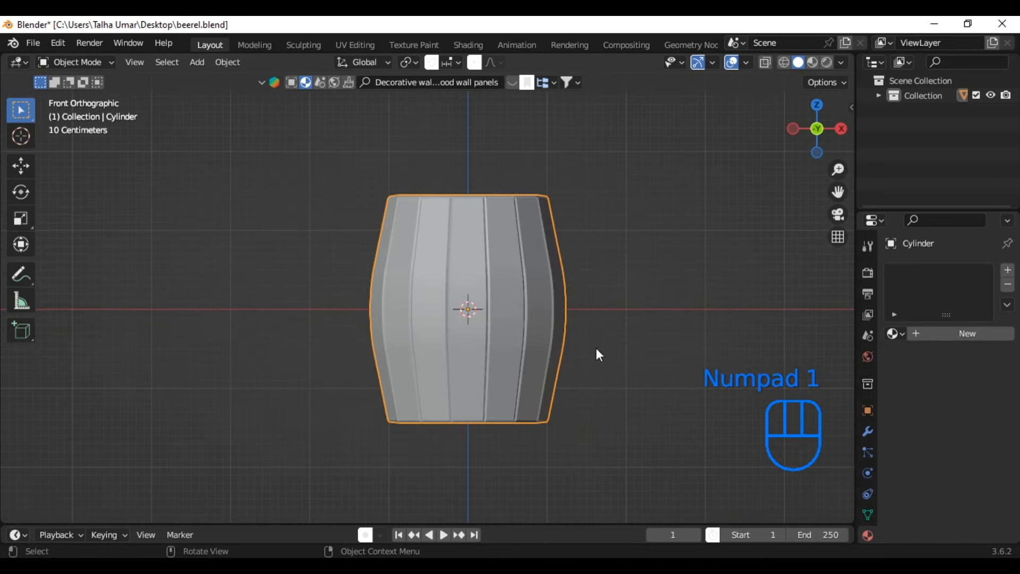
pyautogui.hotkey('ctrl', 's')
# - Add a mesh circle at the barrel's centre and scale it up to sit just outside the barrel's widest part
pyautogui.hotkey('shift', 'a')
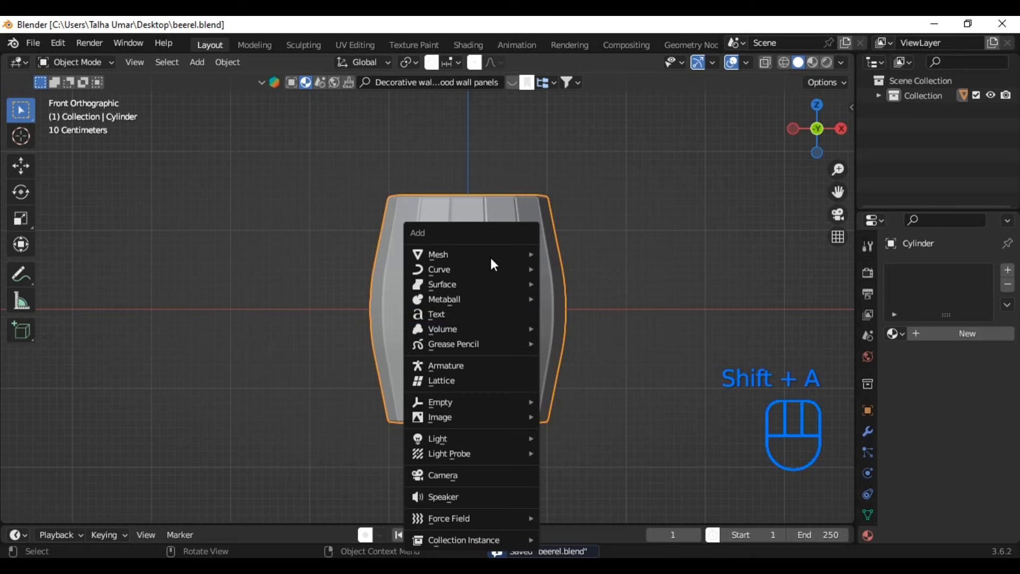
pyautogui.moveTo(490, 256)
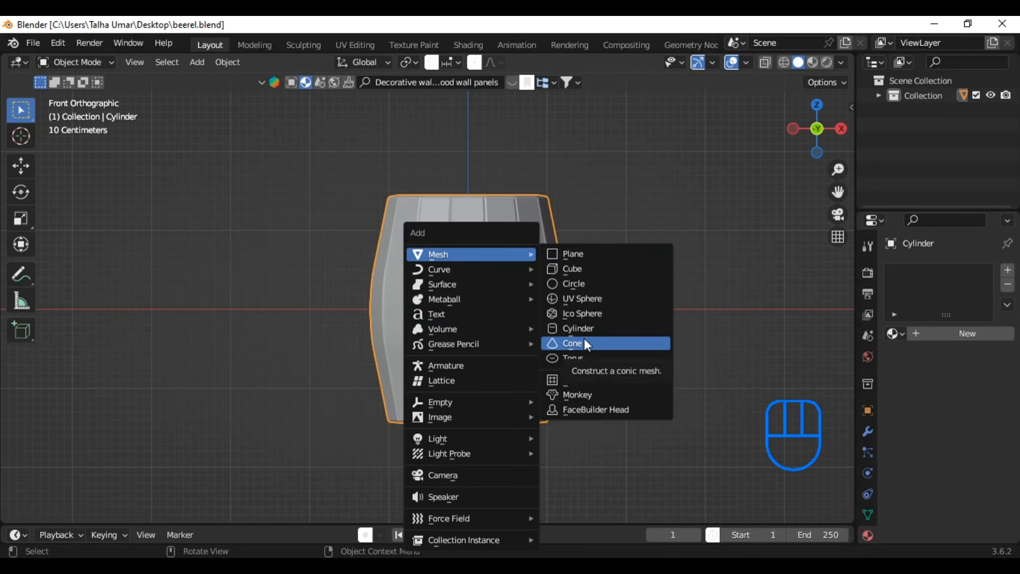
pyautogui.click(584, 284)
pyautogui.press('s')
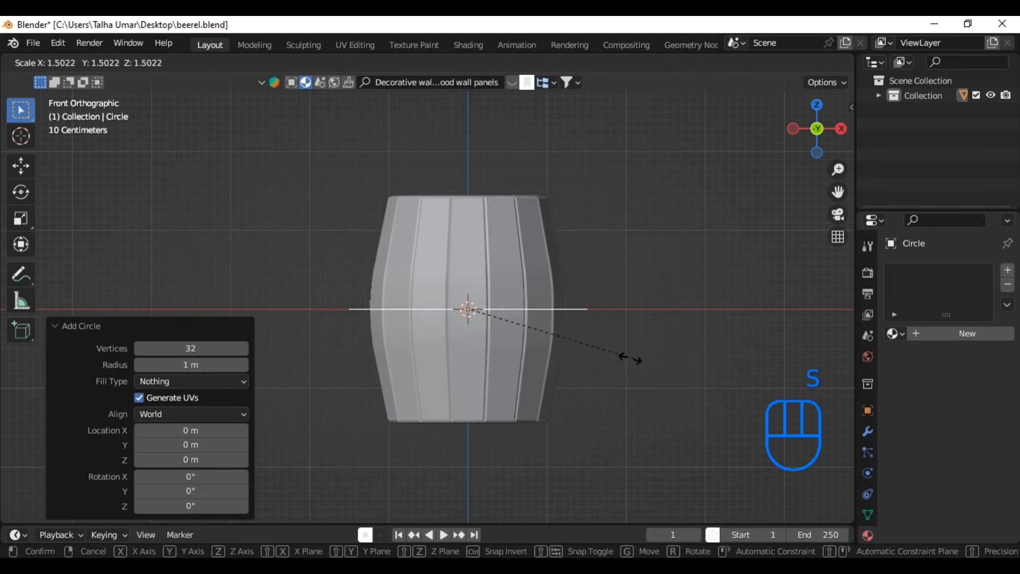
pyautogui.click(611, 362)
pyautogui.scroll(3, 582, 361)
pyautogui.press('s')
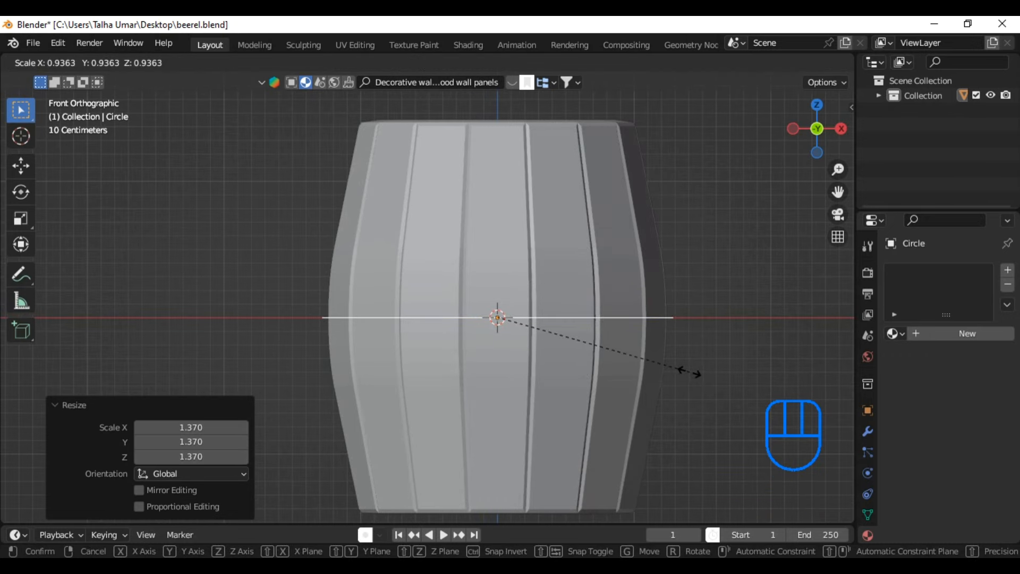
pyautogui.click(690, 373)
# - Extrude the circle about 0.19 m upward along Z to form a band
pyautogui.press('Tab')
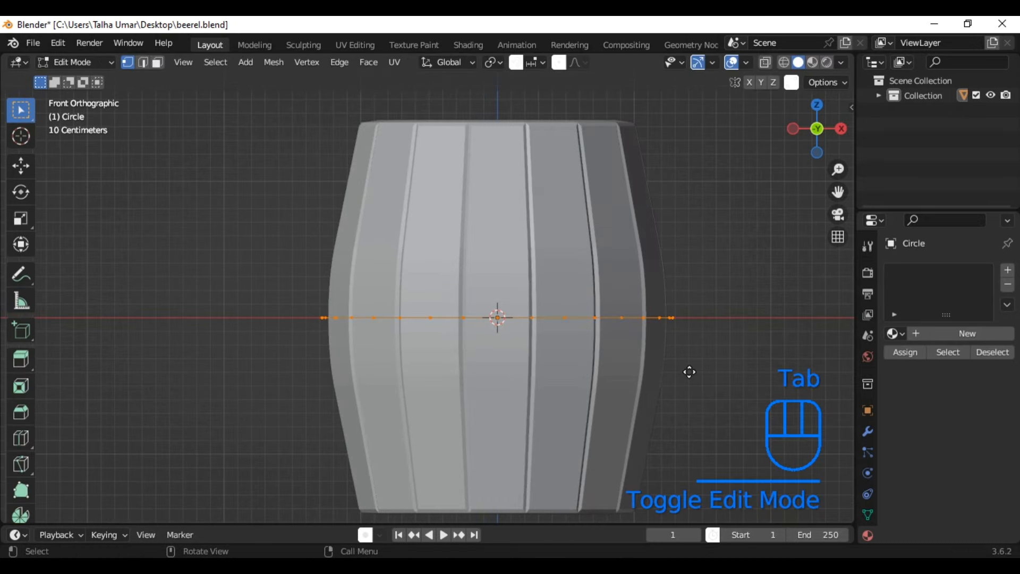
pyautogui.press('e')
pyautogui.press('z')
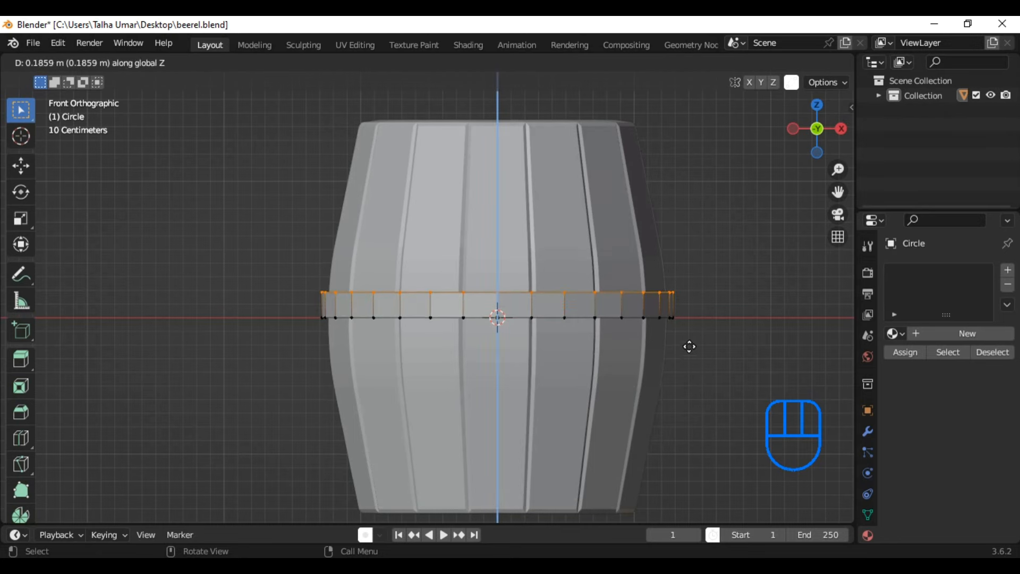
pyautogui.click(689, 347)
pyautogui.press('Tab')
# - Move the band up about 0.97 m along Z and scale it to about 0.897 to fit the barrel's upper part
pyautogui.press('g')
pyautogui.press('z')
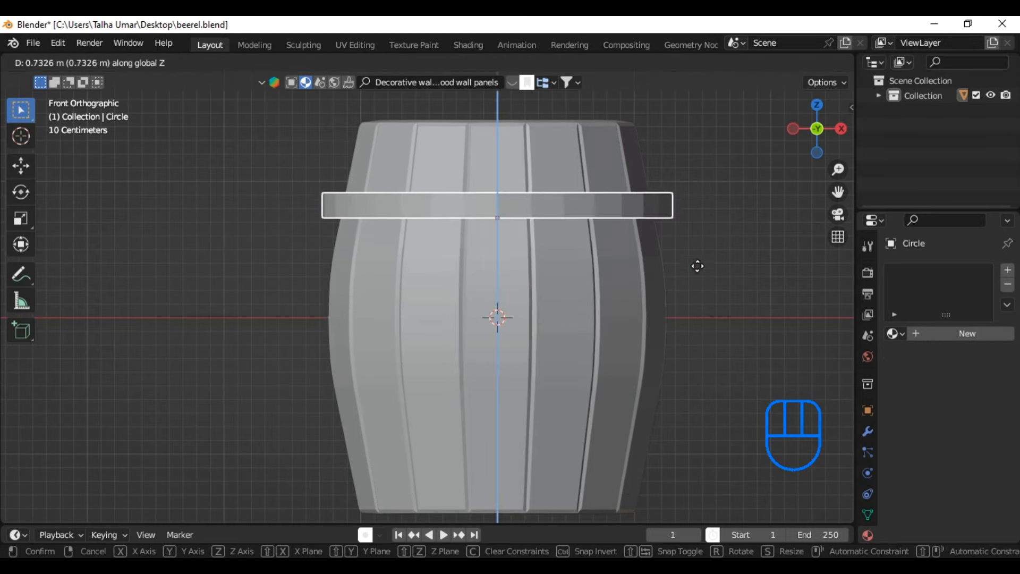
pyautogui.click(687, 242)
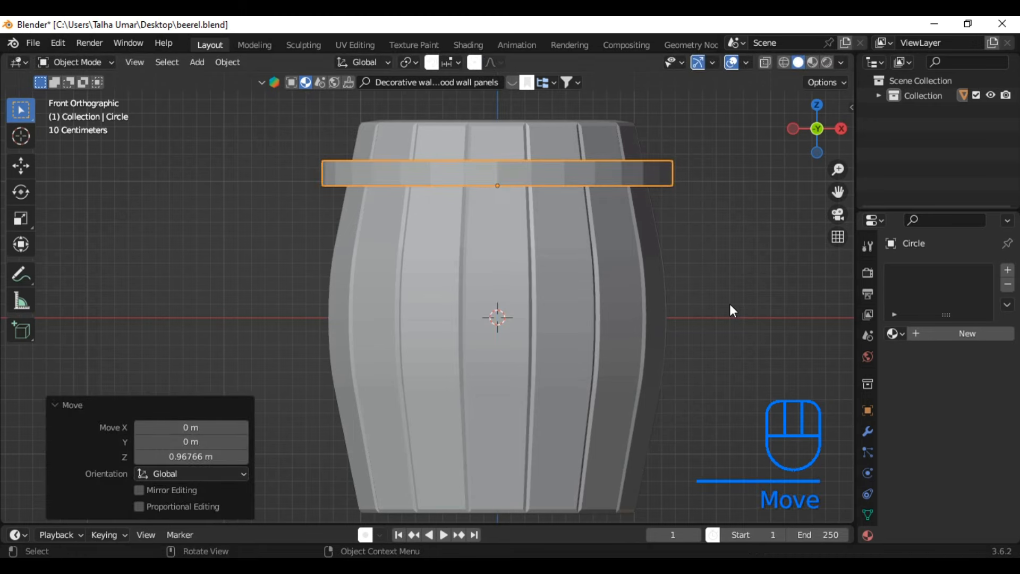
pyautogui.press('s')
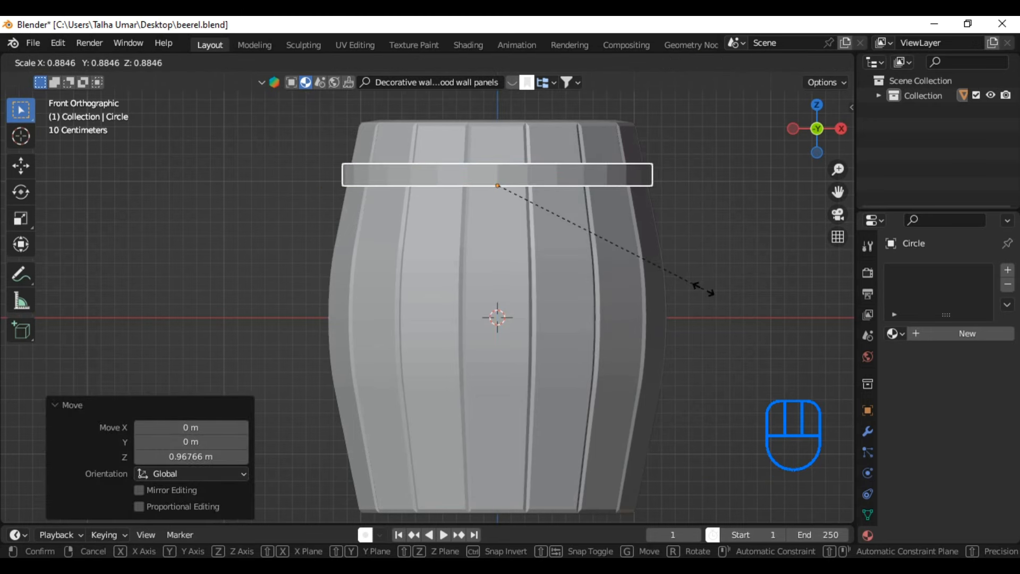
pyautogui.click(712, 291)
# - Scale the band's upper edge loop slightly inward so its sides follow the barrel's taper
pyautogui.keyDown('shift'); pyautogui.moveTo(604, 235); pyautogui.dragTo(602, 260, button='middle'); pyautogui.keyUp('shift')
pyautogui.scroll(2, 605, 261)
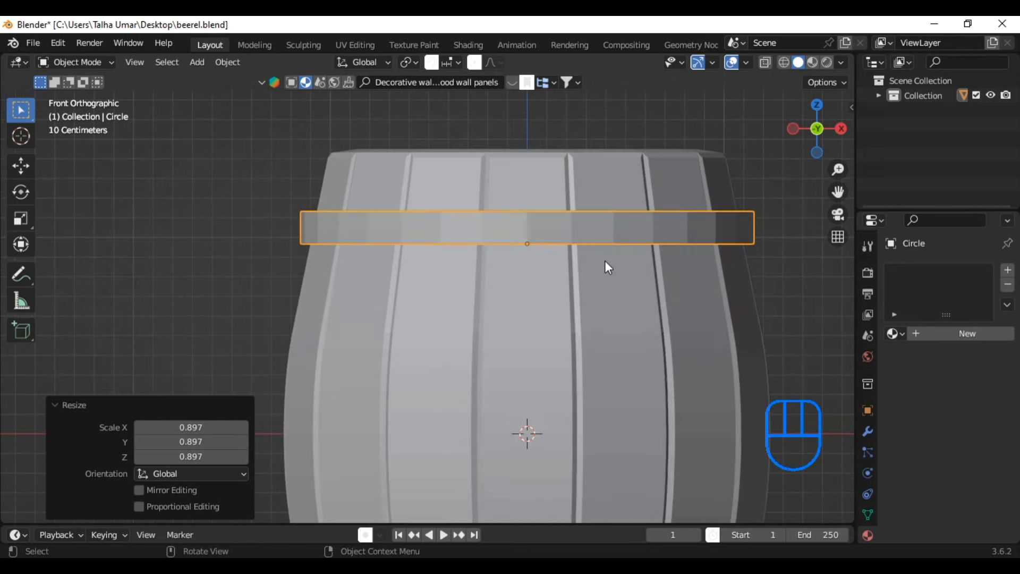
pyautogui.press('Tab')
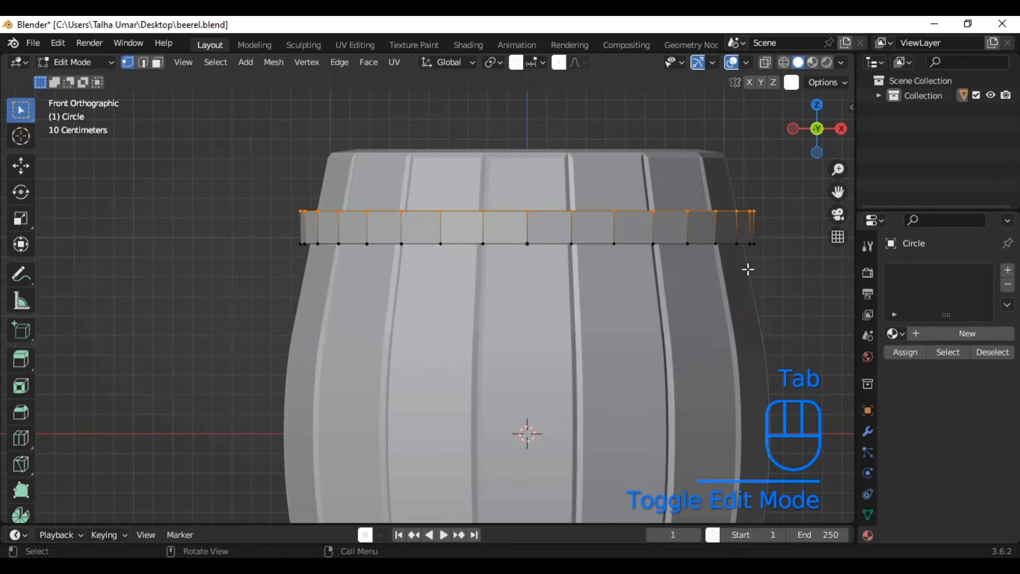
pyautogui.press('s')
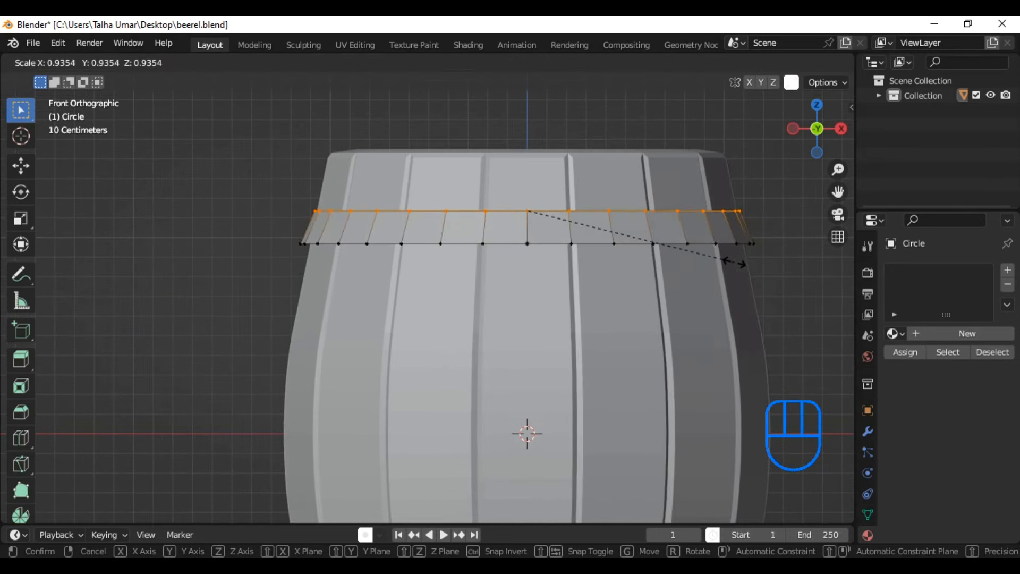
pyautogui.click(735, 263)
pyautogui.press('Tab')
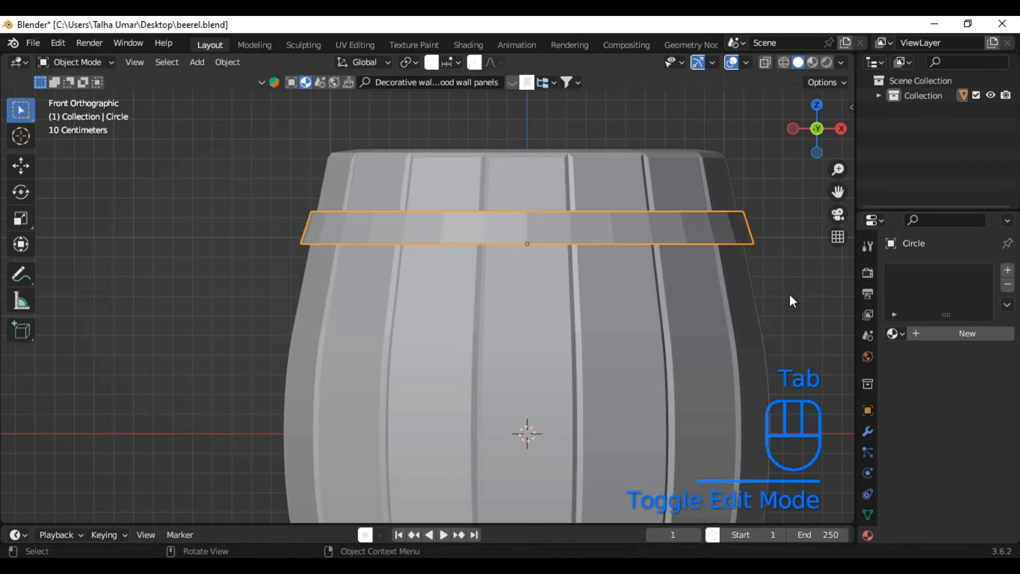
# - Add a Solidify modifier to the band and set its thickness to -0.04 m
pyautogui.click(868, 431)
pyautogui.click(904, 270)
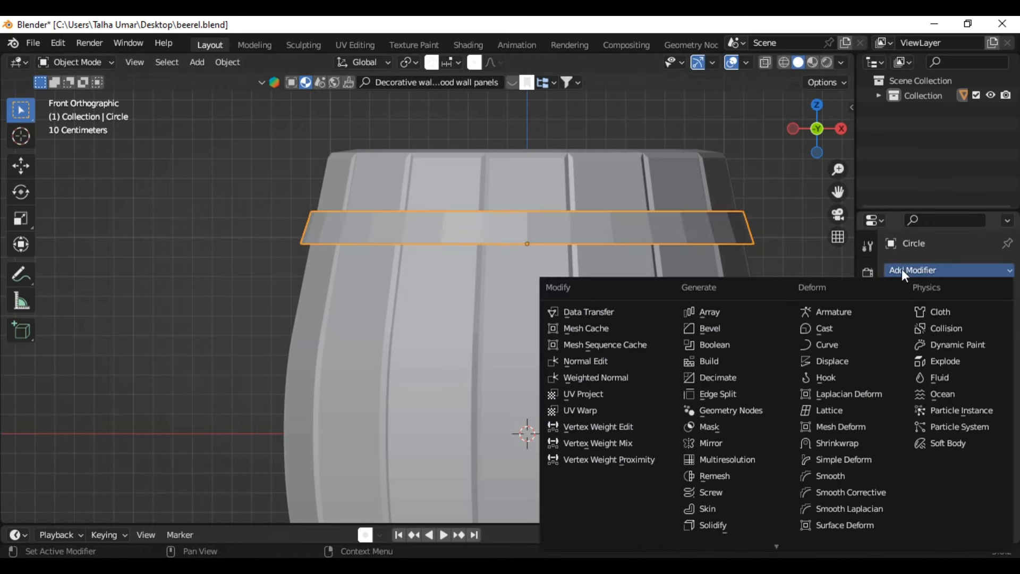
pyautogui.click(732, 523)
pyautogui.moveTo(731, 404); pyautogui.dragTo(686, 377, button='middle')
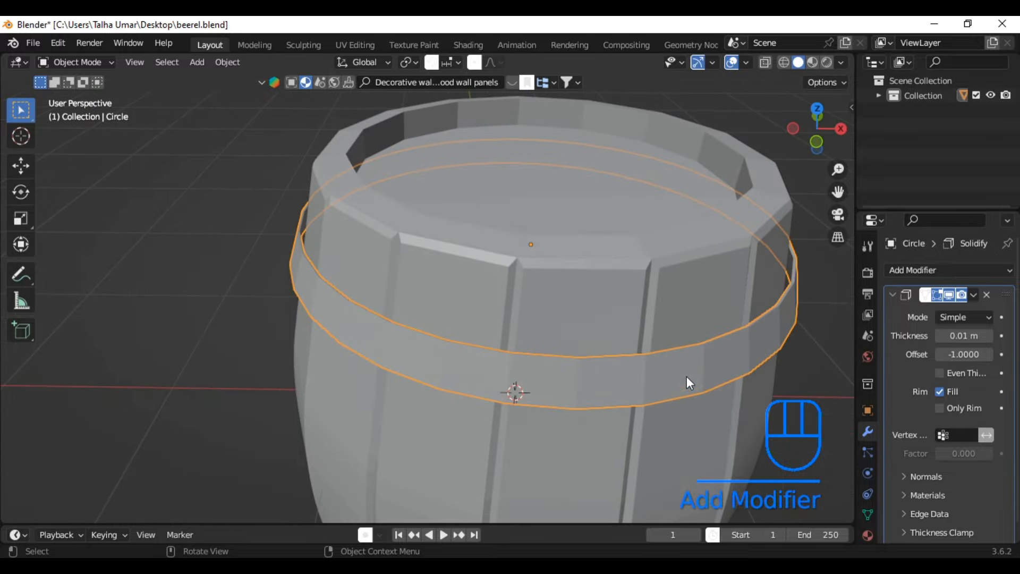
pyautogui.click(943, 336)
pyautogui.click(942, 336)
pyautogui.click(943, 336)
pyautogui.click(943, 336)
pyautogui.click(943, 336)
pyautogui.moveTo(754, 405); pyautogui.dragTo(728, 357, button='middle')
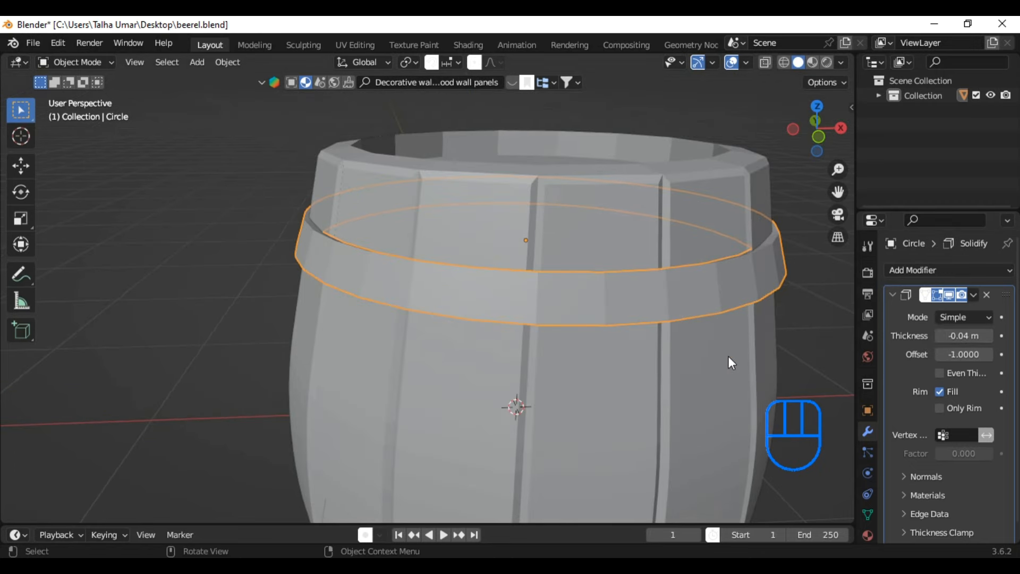
# - Apply smooth shading to the band
pyautogui.rightClick(711, 291)
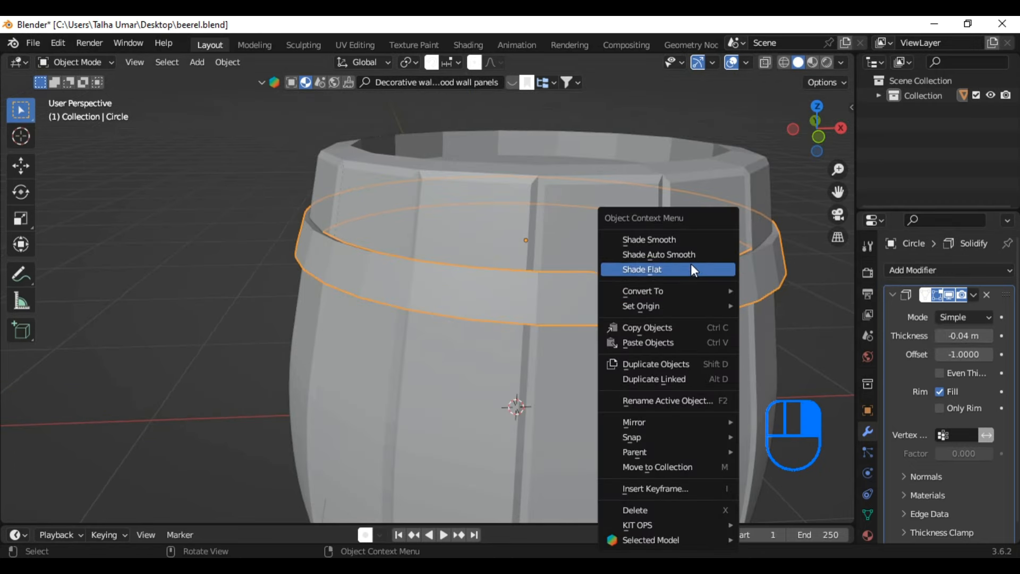
pyautogui.click(678, 240)
pyautogui.moveTo(678, 240); pyautogui.dragTo(715, 286, button='middle')
# - Add two supporting loop cuts around the band, one near its upper edge and one near its lower edge
pyautogui.press('Tab')
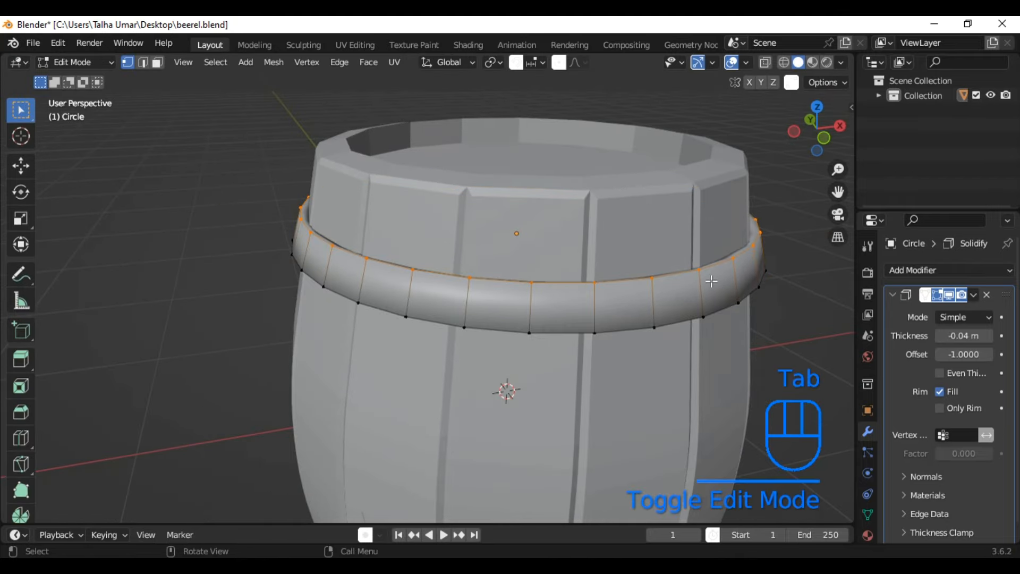
pyautogui.hotkey('ctrl', 'r')
pyautogui.click(704, 295)
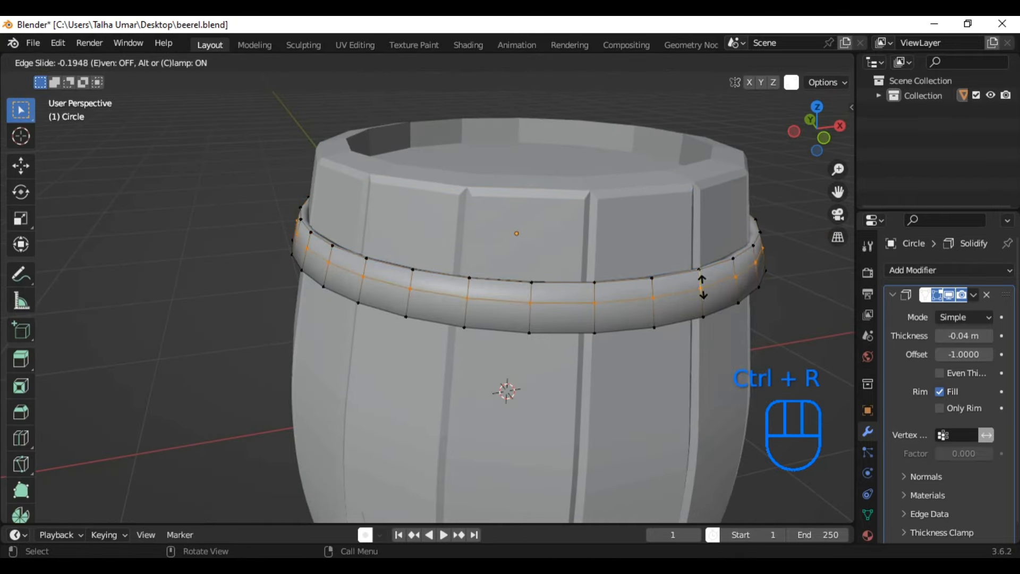
pyautogui.click(699, 274)
pyautogui.hotkey('ctrl', 'r')
pyautogui.click(700, 275)
pyautogui.click(702, 293)
pyautogui.press('Tab')
pyautogui.click(739, 302)
pyautogui.scroll(-3, 691, 307)
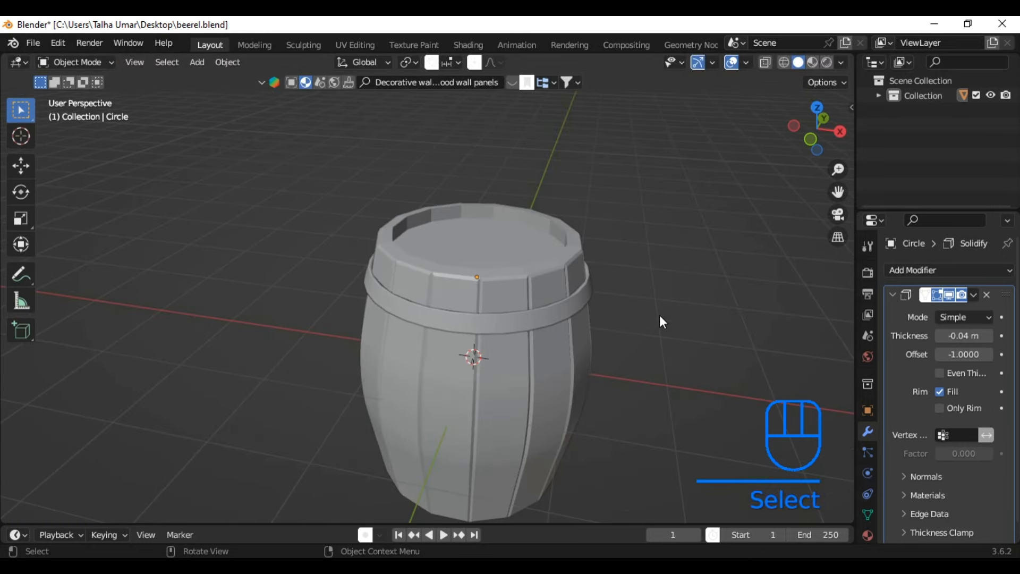
# - Apply the band's Solidify modifier
pyautogui.press('KP_1')
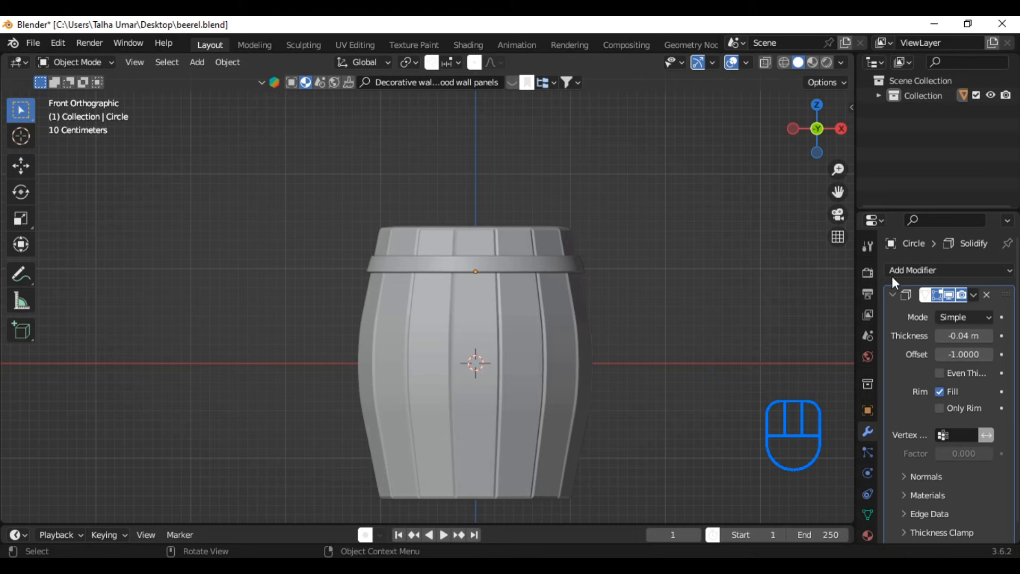
pyautogui.click(974, 295)
pyautogui.click(938, 314)
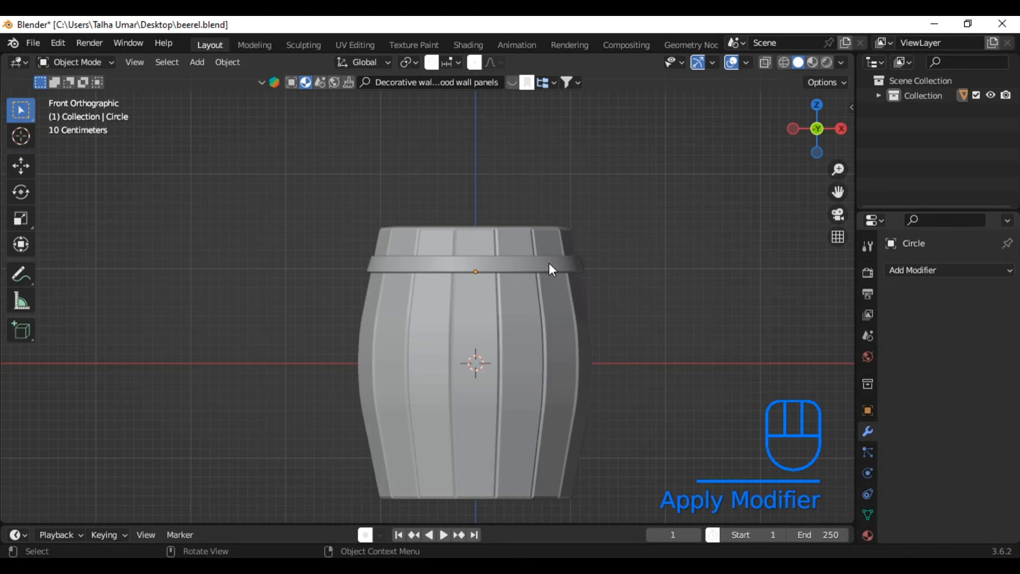
# - Hide the barrel body, add a UV sphere at the band's centre and scale it down to about 0.038
pyautogui.click(543, 292)
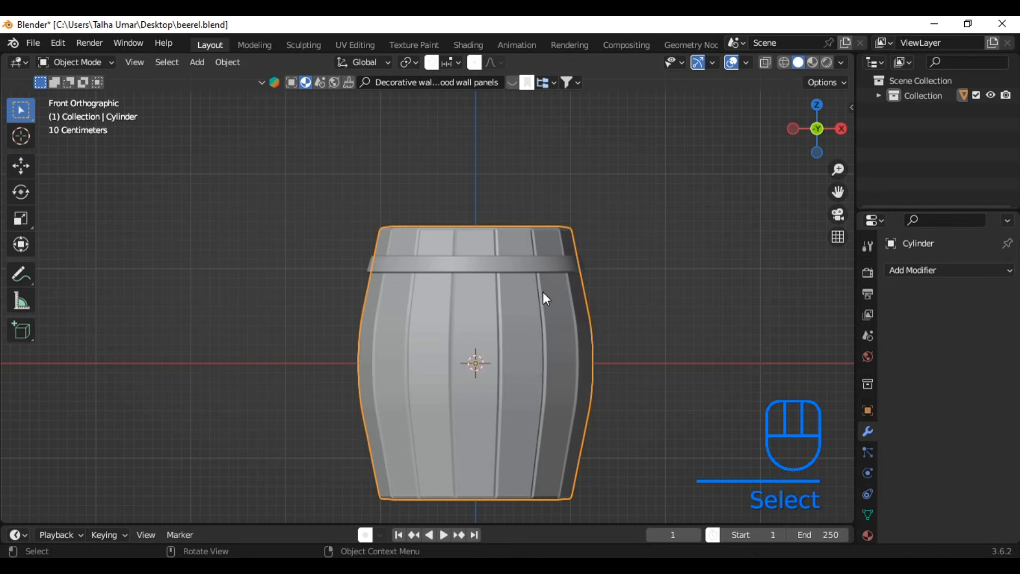
pyautogui.press('h')
pyautogui.press('KP_7')
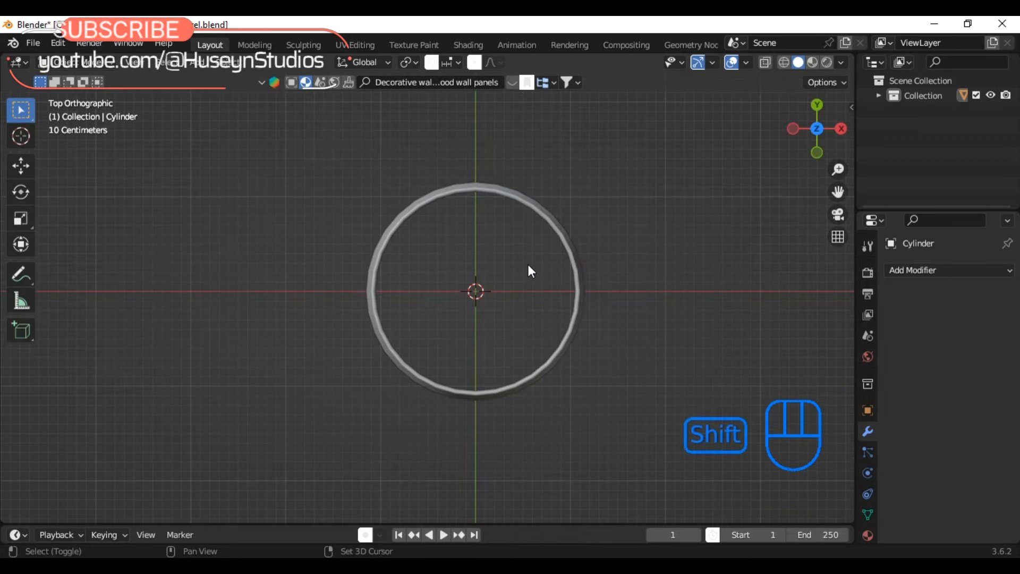
pyautogui.hotkey('shift', 'a')
pyautogui.moveTo(550, 255)
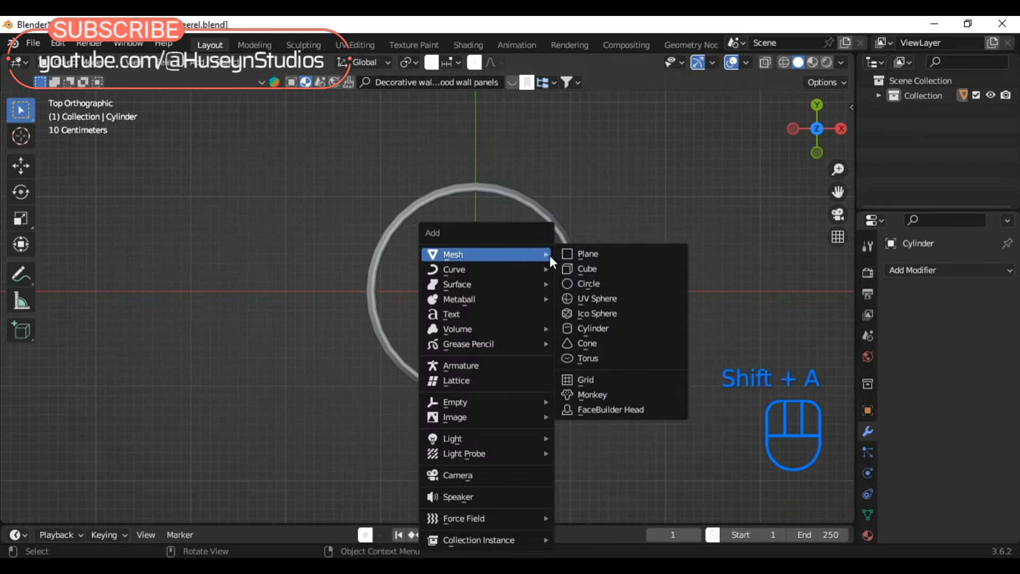
pyautogui.click(585, 300)
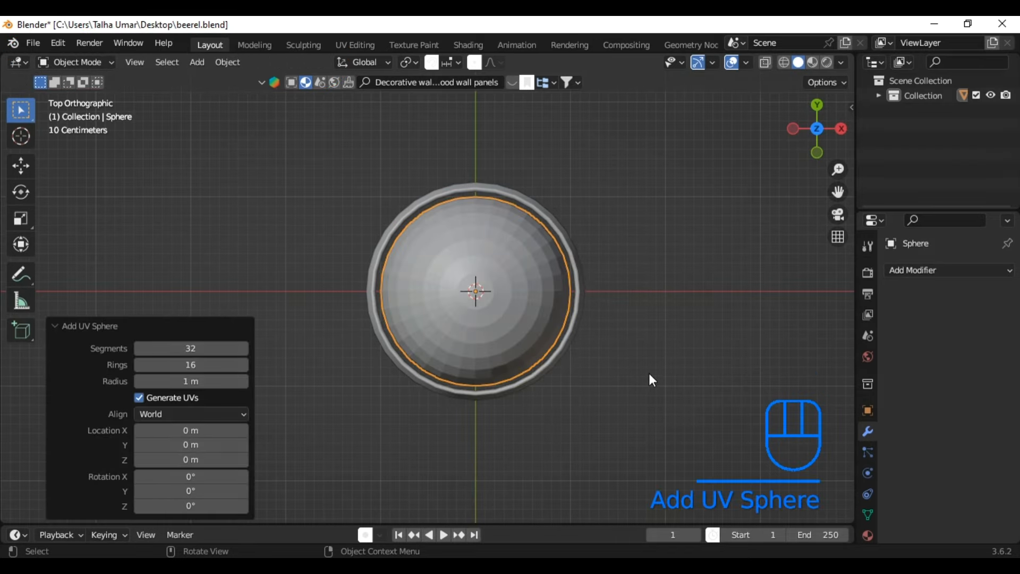
pyautogui.press('s')
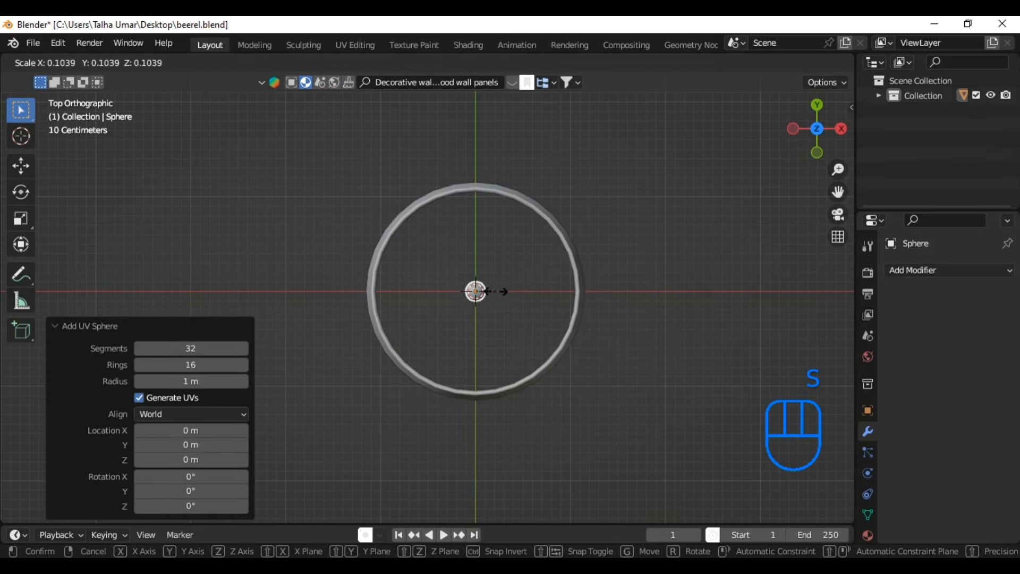
pyautogui.click(483, 291)
# - Place the small sphere on the band's outer face by moving it about 1.118 m along Y and 1.047 m along Z
pyautogui.press('g')
pyautogui.press('y')
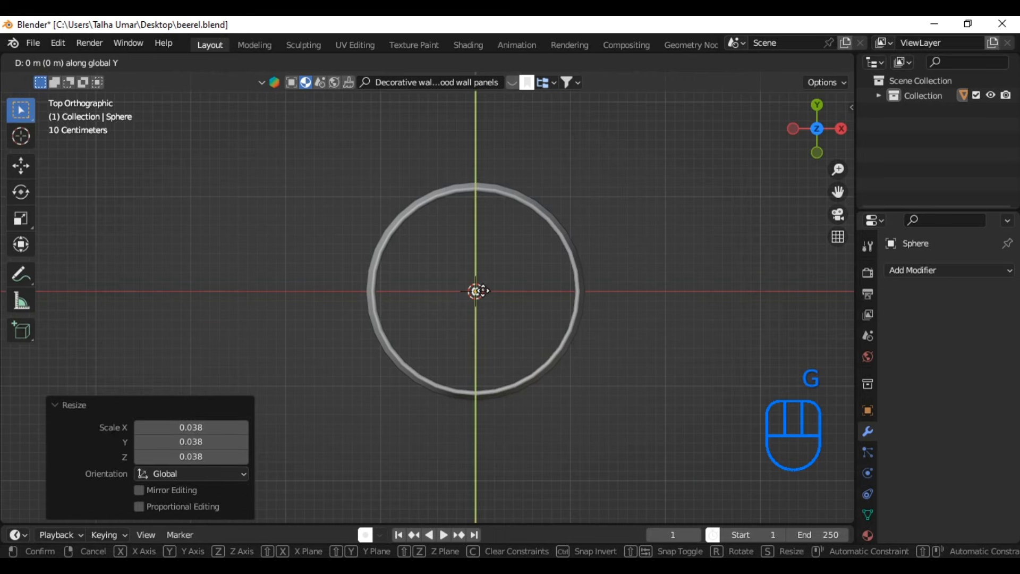
pyautogui.click(485, 199)
pyautogui.press('KP_3')
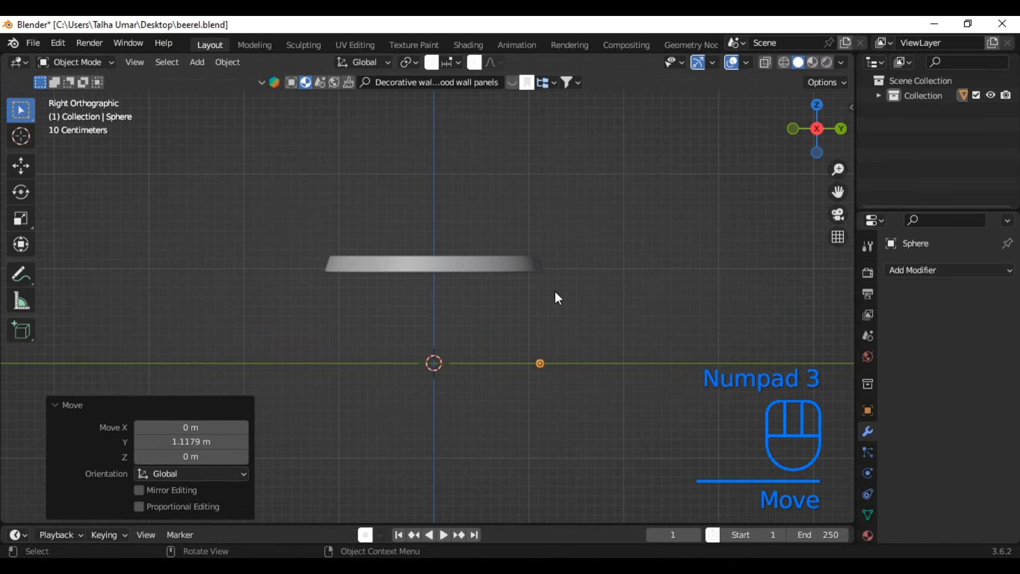
pyautogui.press('g')
pyautogui.press('z')
pyautogui.click(582, 263)
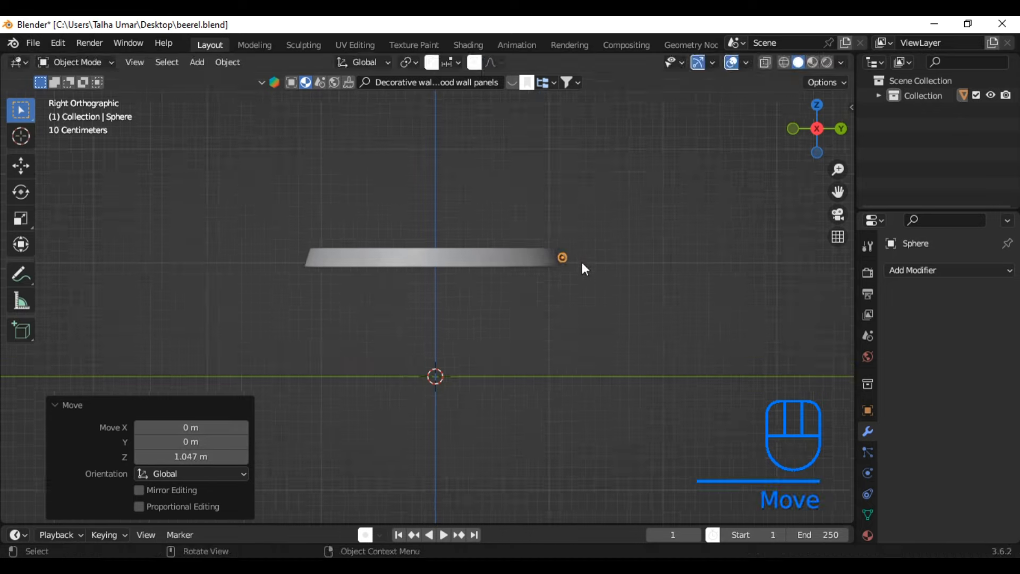
pyautogui.scroll(4, 659, 277)
pyautogui.keyDown('shift'); pyautogui.moveTo(723, 286); pyautogui.dragTo(569, 296, button='middle'); pyautogui.keyUp('shift')
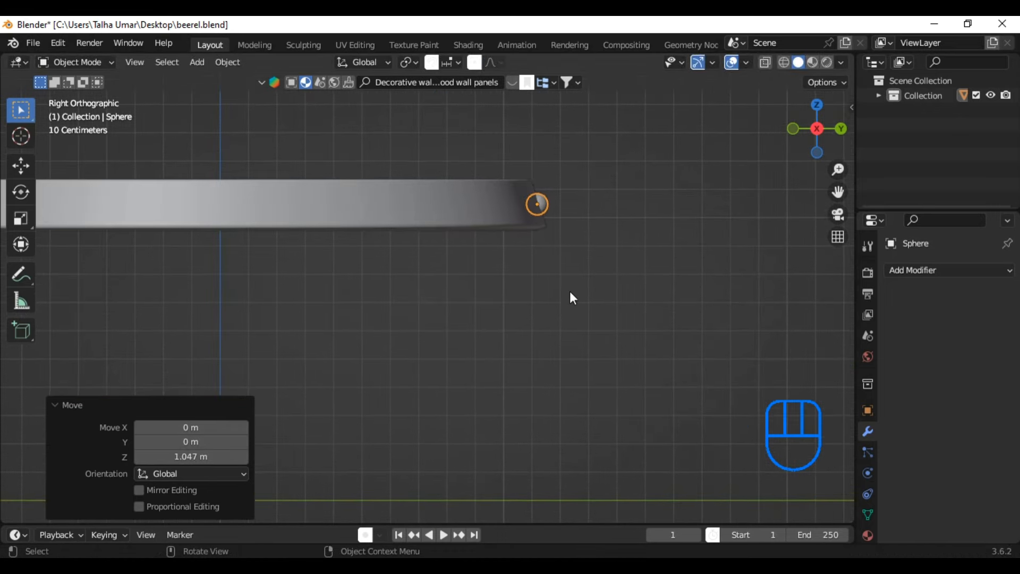
pyautogui.click(596, 205)
# - Apply smooth shading to the small sphere on the band
pyautogui.moveTo(595, 204); pyautogui.dragTo(485, 255, button='middle')
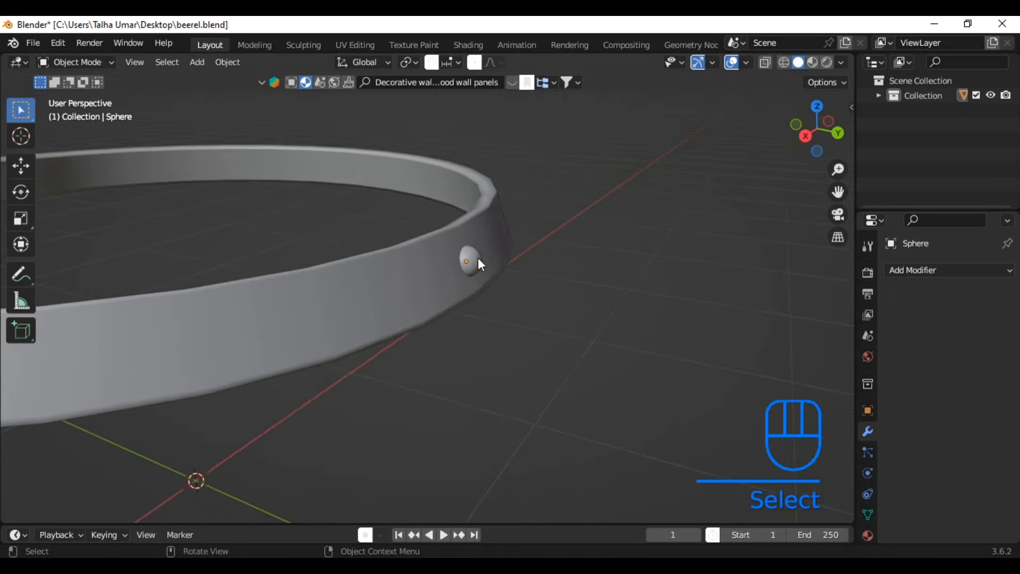
pyautogui.click(464, 260)
pyautogui.rightClick(464, 261)
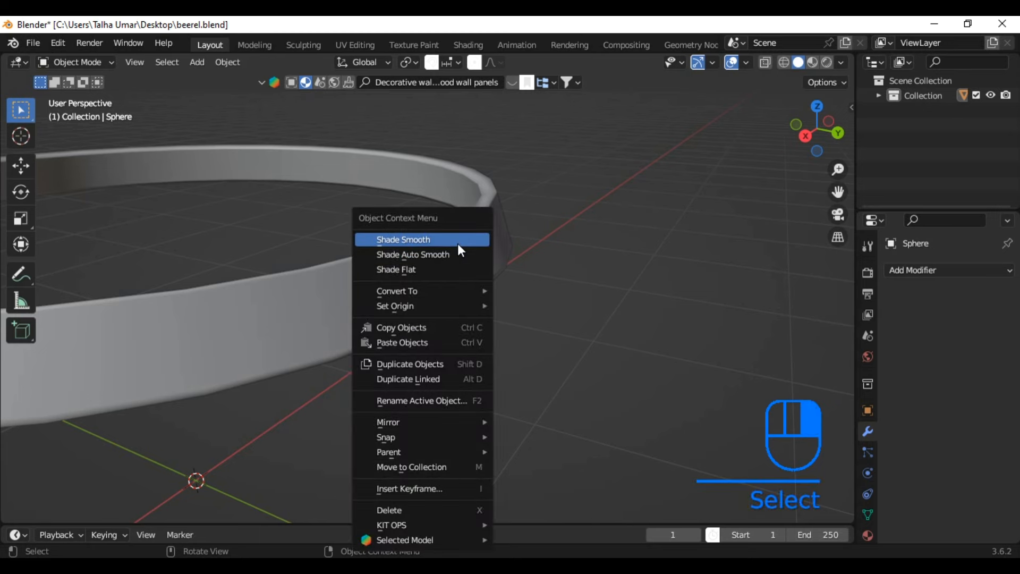
pyautogui.click(458, 242)
# - Set the small sphere's origin to the 3D cursor at the band's centre
pyautogui.press('KP_7')
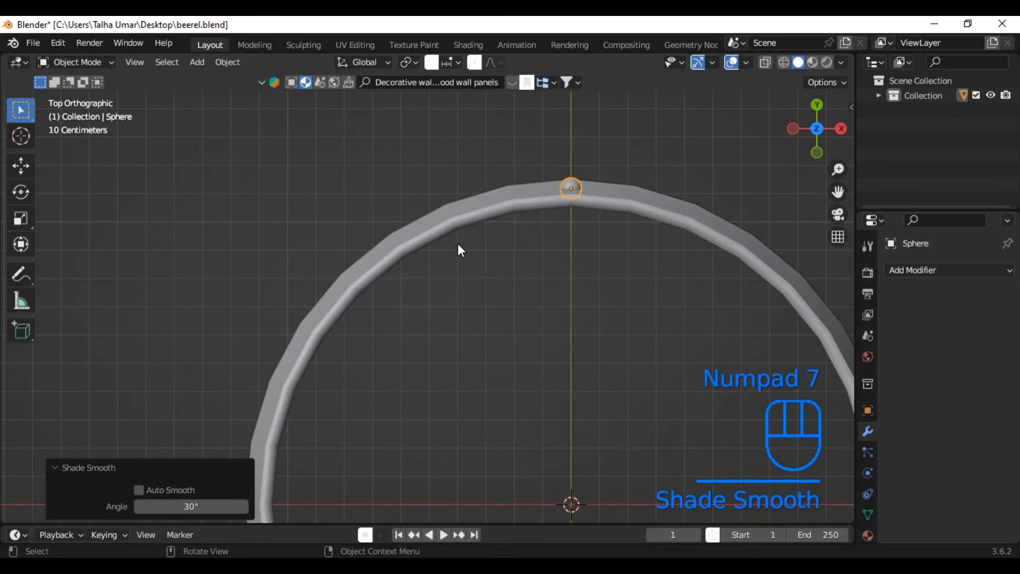
pyautogui.keyDown('shift'); pyautogui.moveTo(537, 333); pyautogui.dragTo(522, 255, button='middle'); pyautogui.keyUp('shift')
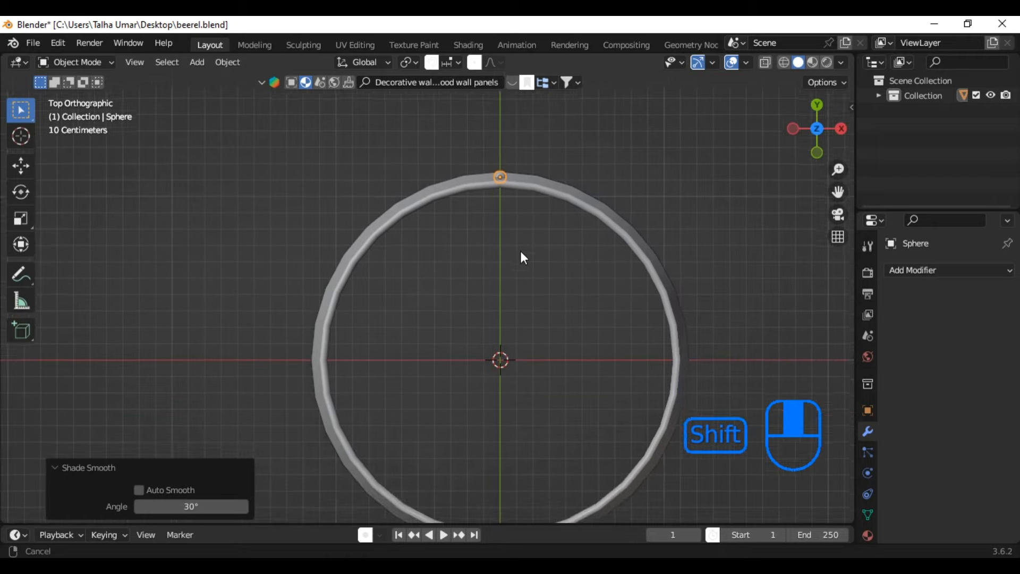
pyautogui.rightClick(497, 173)
pyautogui.moveTo(499, 243)
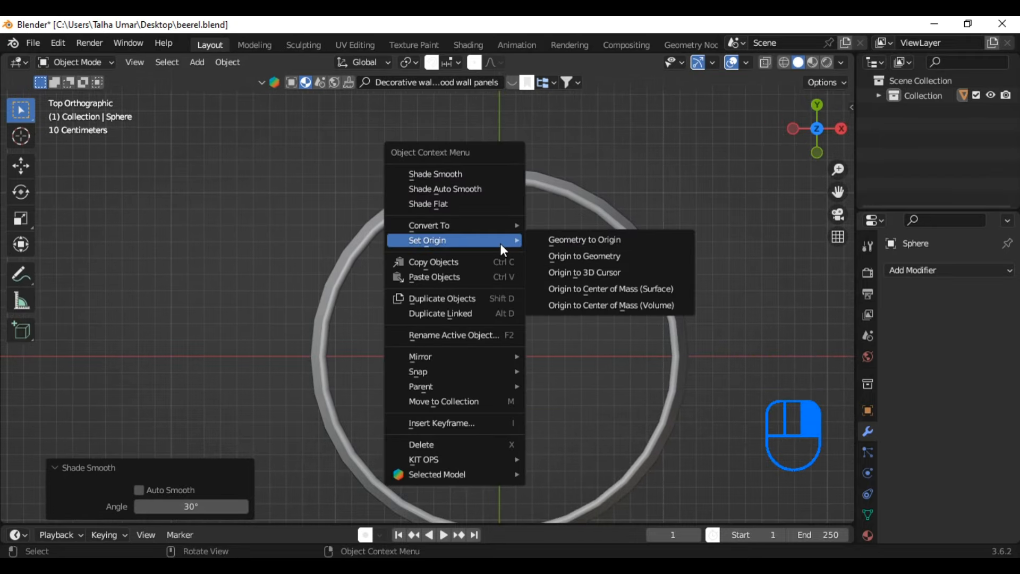
pyautogui.click(580, 280)
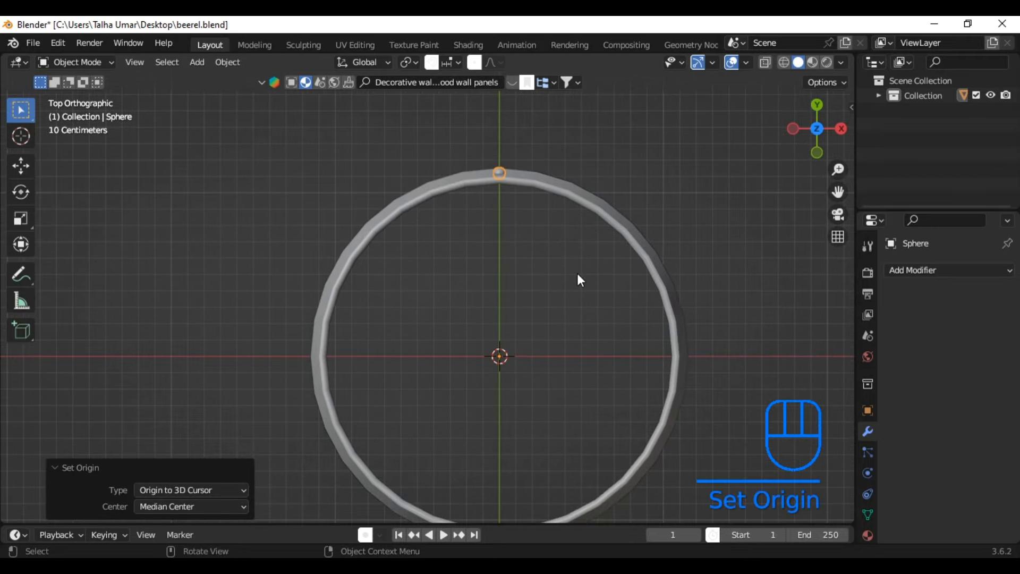
# - Duplicate the rivet sphere seven times around the band in top view, rotating each copy roughly 45° from the previous one
pyautogui.hotkey('shift', 'd')
pyautogui.press('r')
pyautogui.click(684, 351)
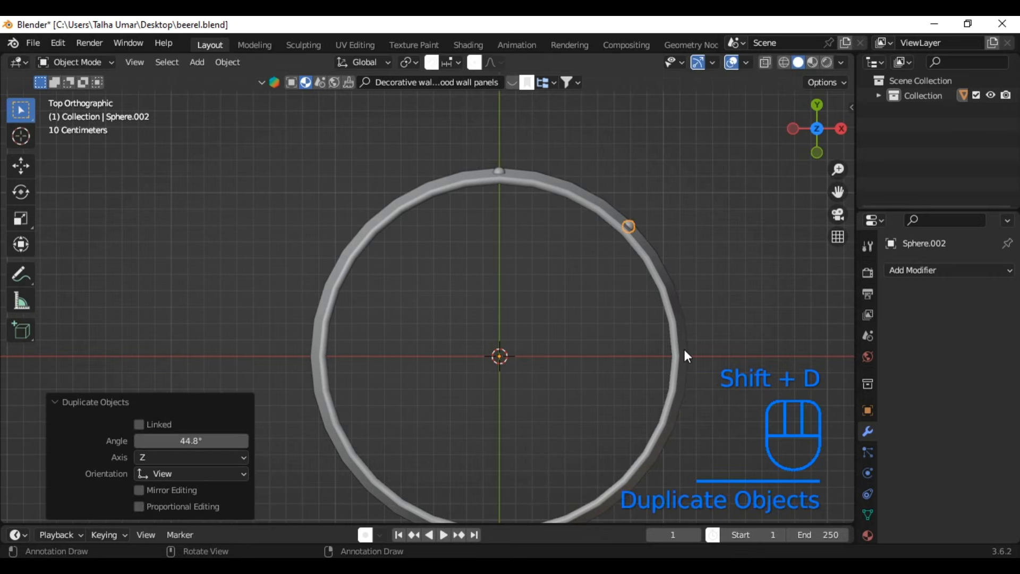
pyautogui.hotkey('shift', 'd')
pyautogui.press('r')
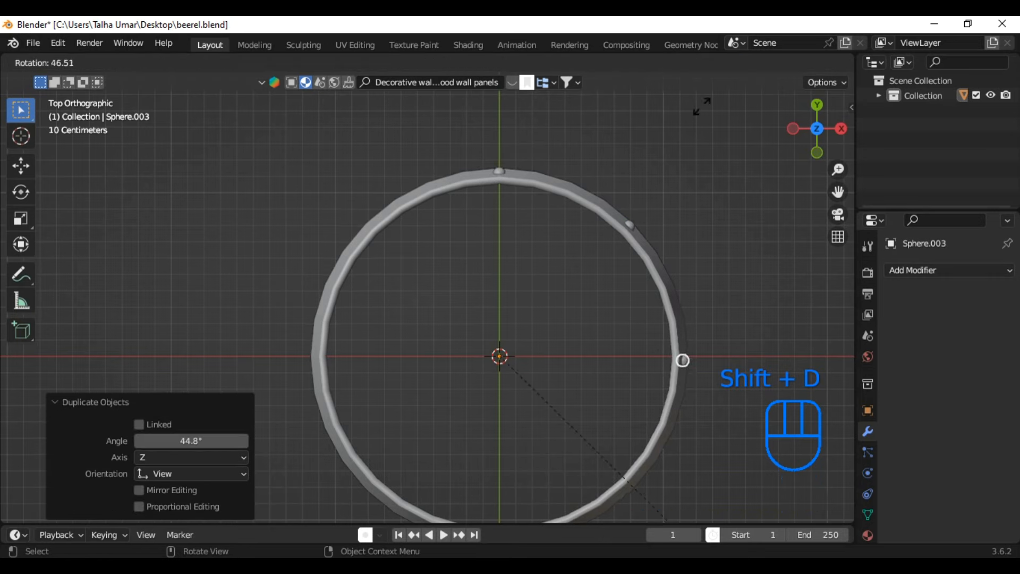
pyautogui.click(685, 99)
pyautogui.keyDown('shift'); pyautogui.moveTo(712, 302); pyautogui.dragTo(729, 184, button='middle'); pyautogui.keyUp('shift')
pyautogui.hotkey('shift', 'd')
pyautogui.press('r')
pyautogui.click(608, 377)
pyautogui.hotkey('shift', 'd')
pyautogui.press('r')
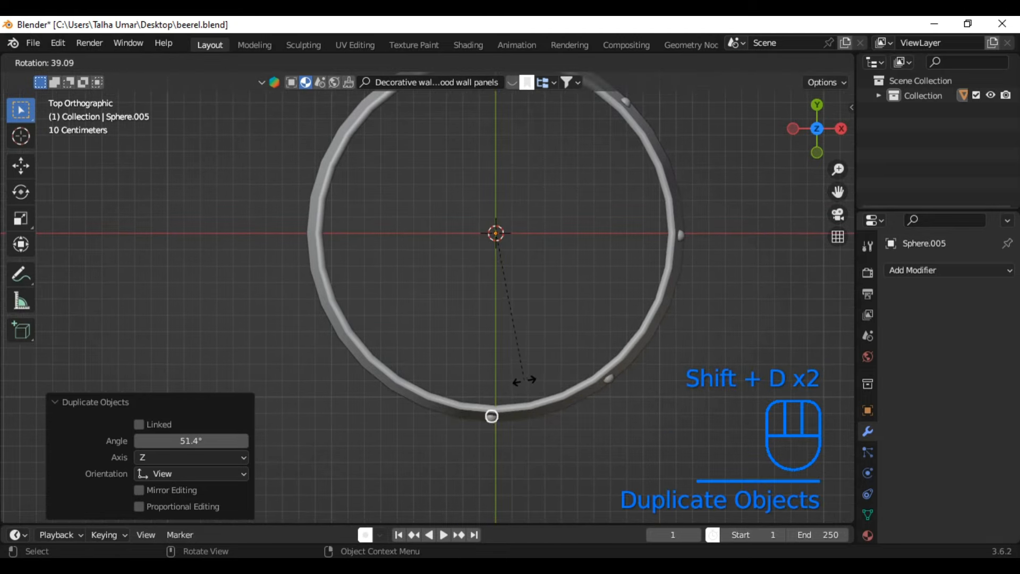
pyautogui.click(525, 380)
pyautogui.hotkey('shift', 'd')
pyautogui.press('r')
pyautogui.click(414, 354)
pyautogui.hotkey('shift', 'd')
pyautogui.press('r')
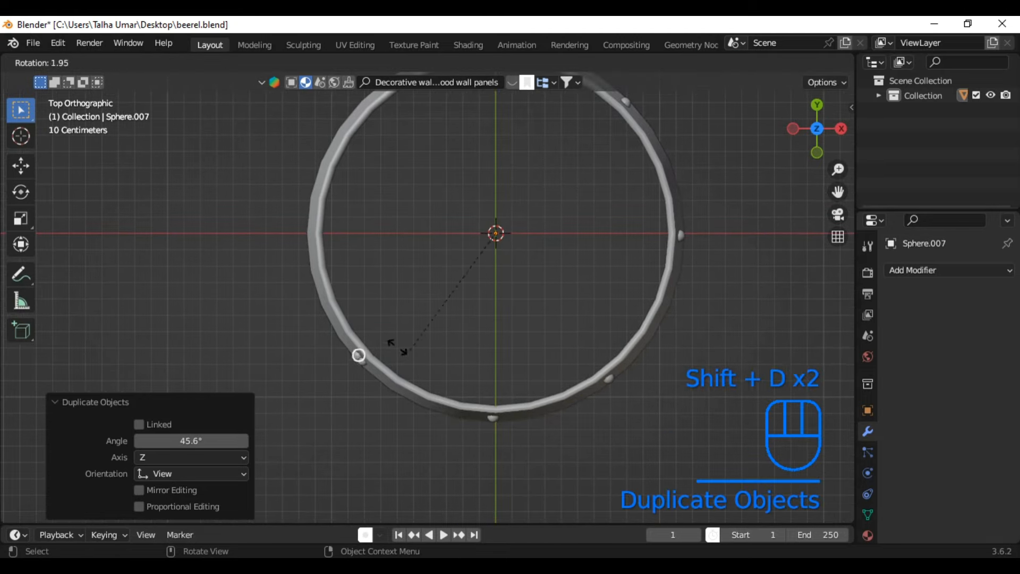
pyautogui.click(327, 265)
pyautogui.scroll(-3, 358, 260)
pyautogui.hotkey('shift', 'd')
pyautogui.press('r')
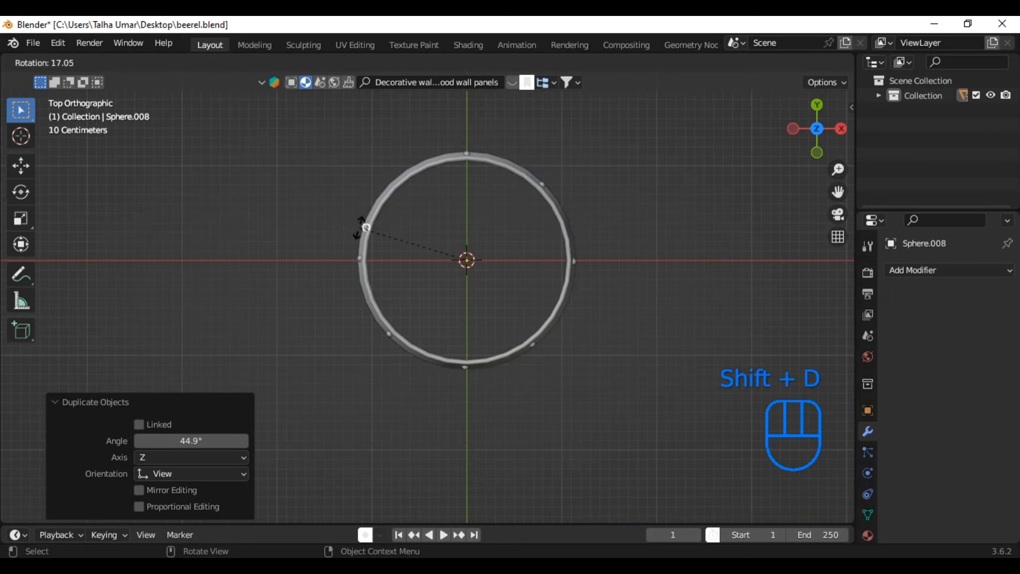
pyautogui.click(397, 195)
# - Join the band and all its rivets into one object
pyautogui.moveTo(298, 129); pyautogui.dragTo(593, 384)
pyautogui.hotkey('ctrl', 'j')
pyautogui.click(589, 358)
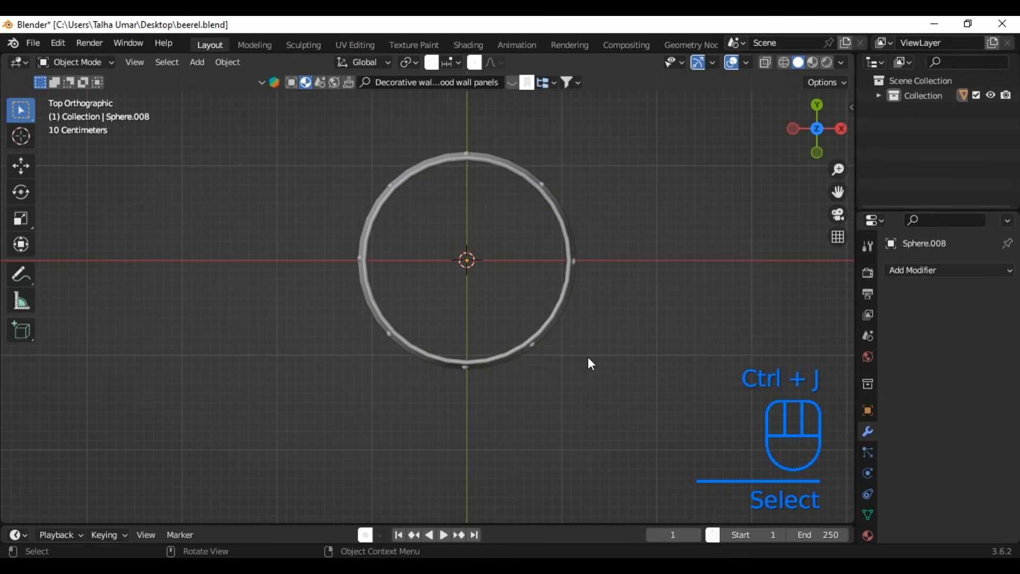
# - Unhide the barrel body and duplicate the riveted band, moving the copy about 0.449 m down along Z
pyautogui.press('KP_1')
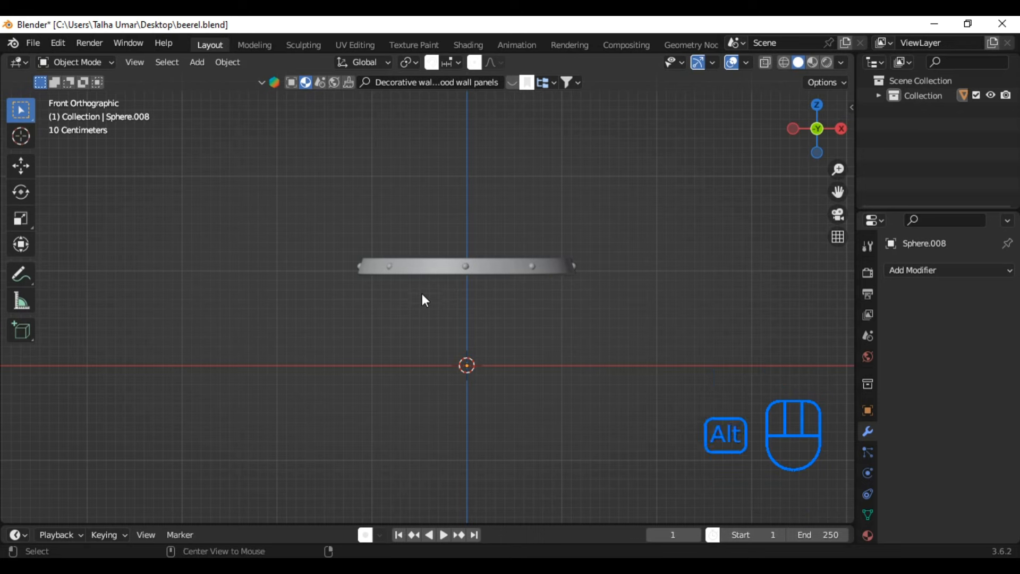
pyautogui.hotkey('alt', 'h')
pyautogui.click(486, 274)
pyautogui.hotkey('shift', 'd')
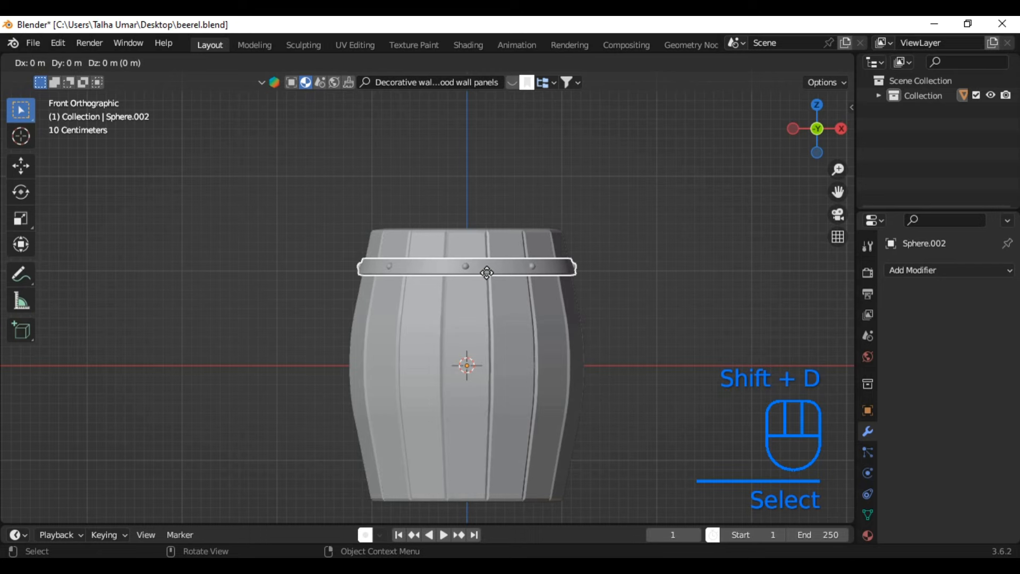
pyautogui.press('z')
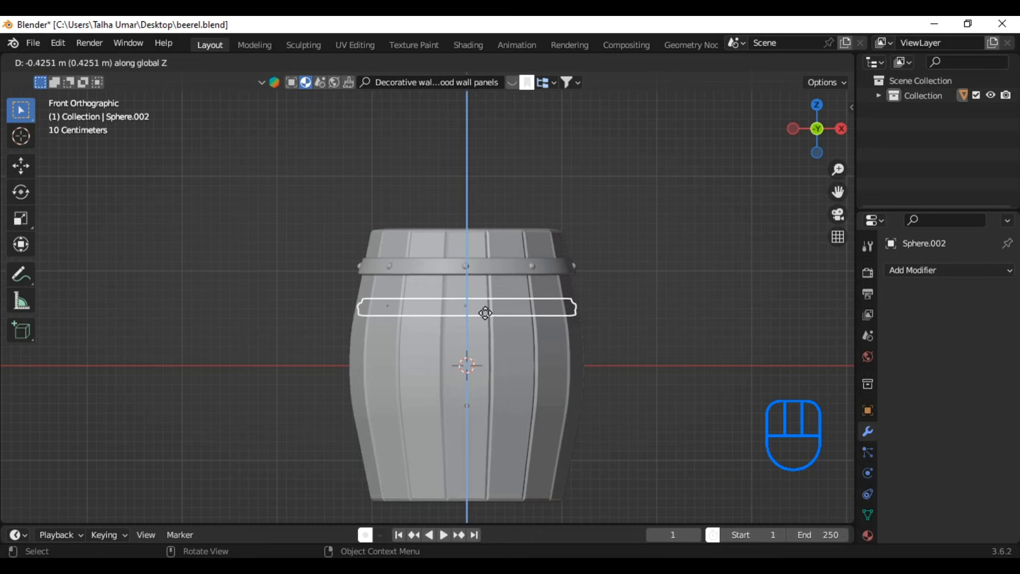
pyautogui.click(489, 321)
# - Scale the copied band up by about 1.08 so it fits around the wider part of the barrel
pyautogui.press('s')
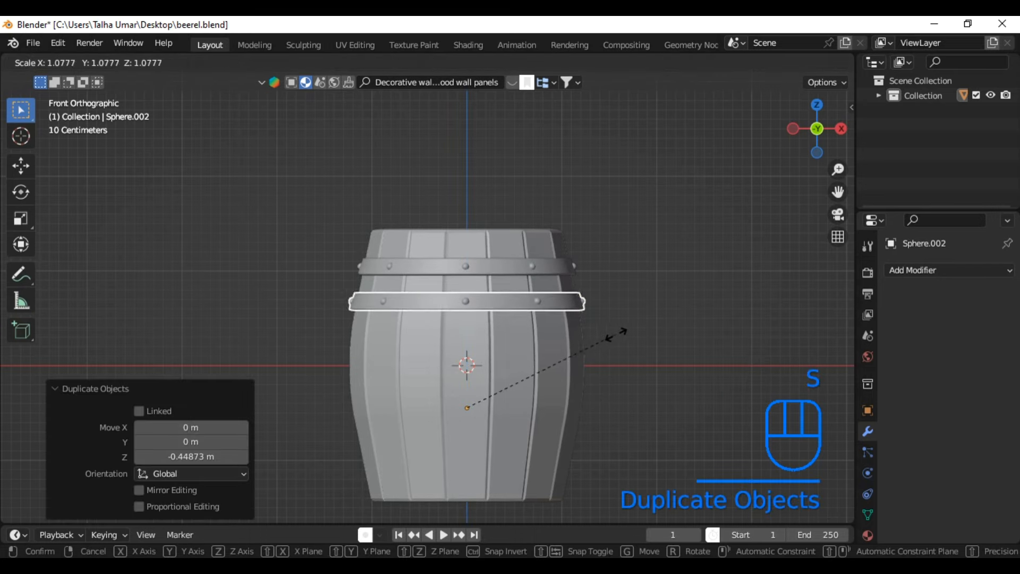
pyautogui.click(630, 319)
pyautogui.click(655, 301)
pyautogui.moveTo(656, 300); pyautogui.dragTo(615, 301, button='middle')
pyautogui.scroll(2, 616, 301)
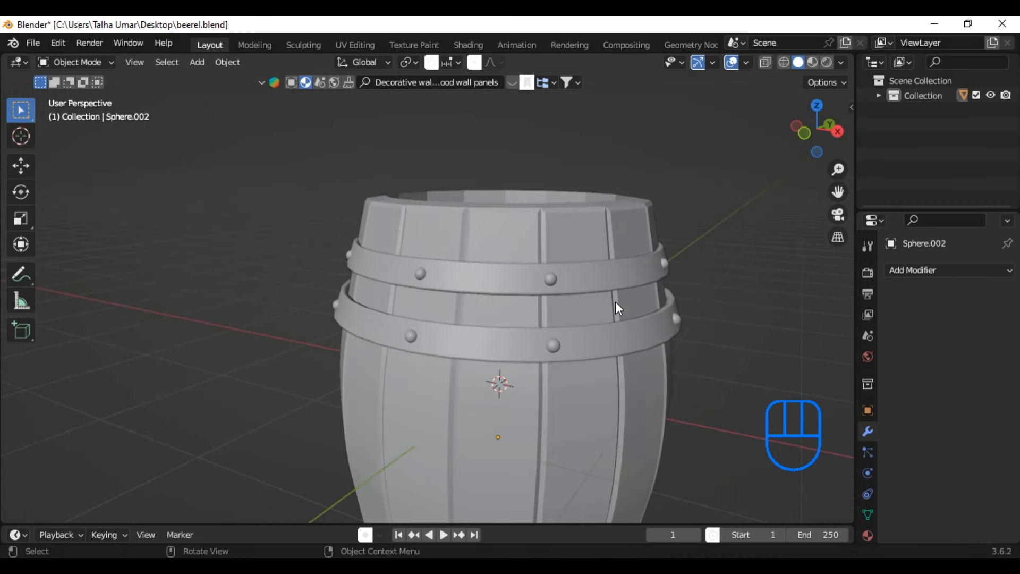
# - Move the uppermost band slightly up along Z toward the barrel's rim
pyautogui.press('KP_1')
pyautogui.click(542, 256)
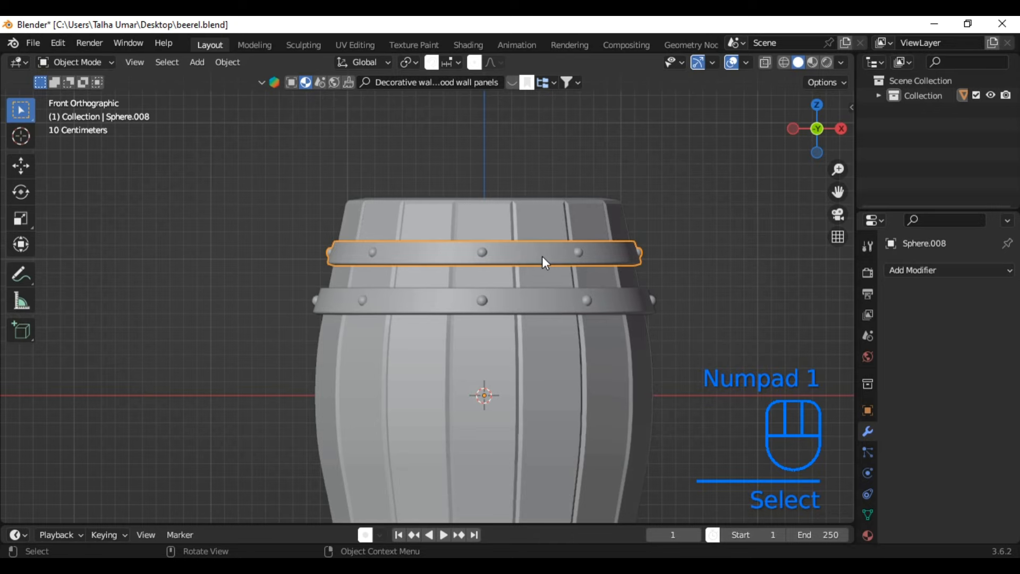
pyautogui.press('g')
pyautogui.press('z')
pyautogui.click(540, 246)
pyautogui.click(624, 301)
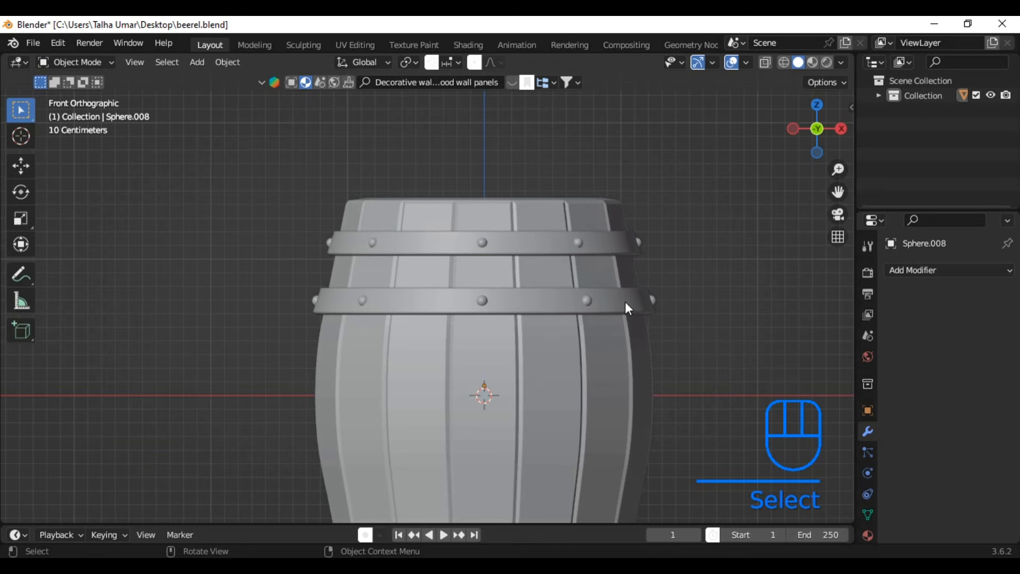
# - Duplicate both riveted bands and place the copies about 1.5 m lower, over the lower half of the barrel
pyautogui.scroll(-2, 620, 305)
pyautogui.keyDown('shift'); pyautogui.click(504, 306); pyautogui.keyUp('shift')
pyautogui.keyDown('shift'); pyautogui.click(501, 272); pyautogui.keyUp('shift')
pyautogui.hotkey('shift', 'd')
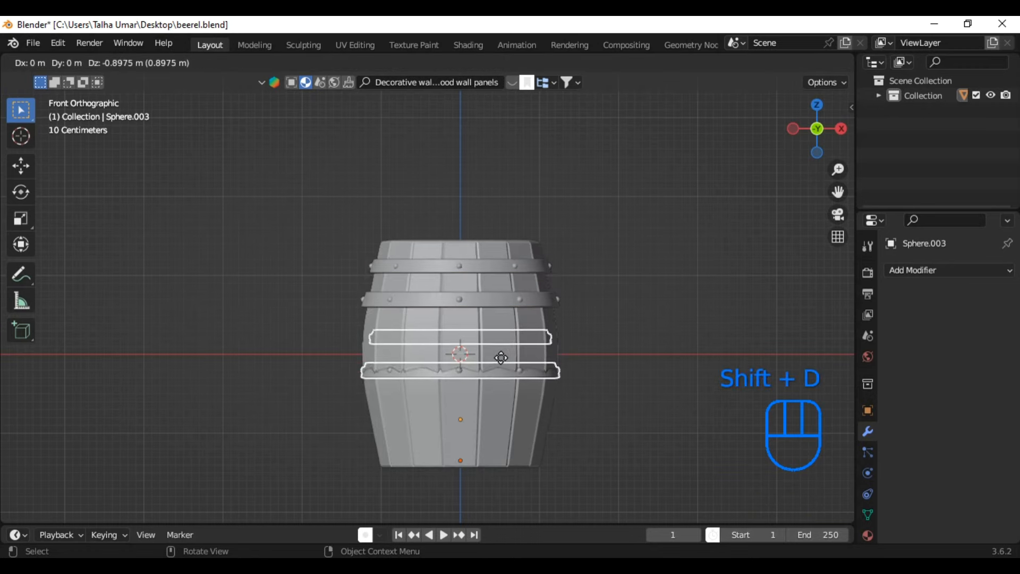
pyautogui.click(501, 392)
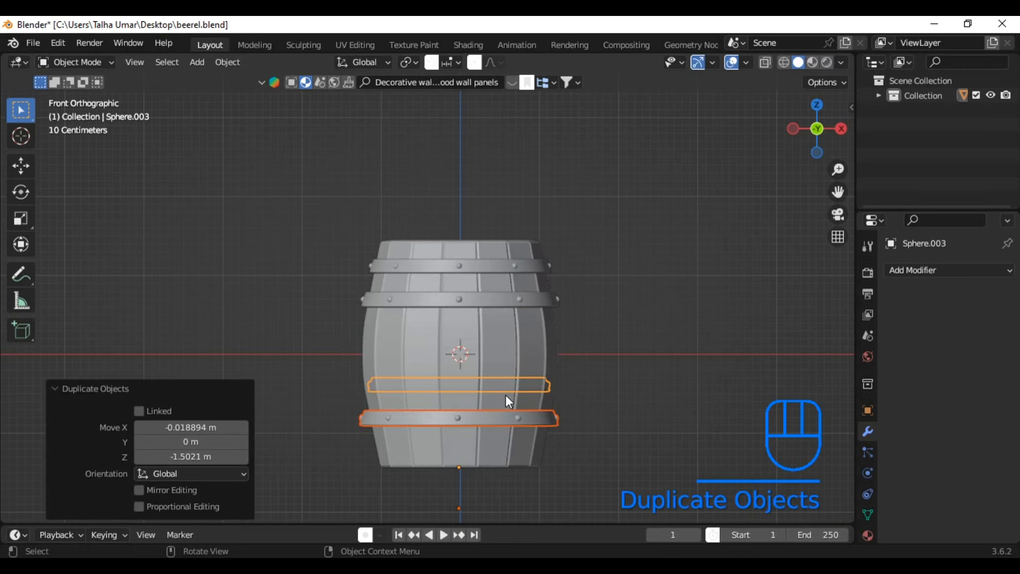
# - Rotate the two duplicated bands 180° around the Y axis
pyautogui.press('r')
pyautogui.press('y')
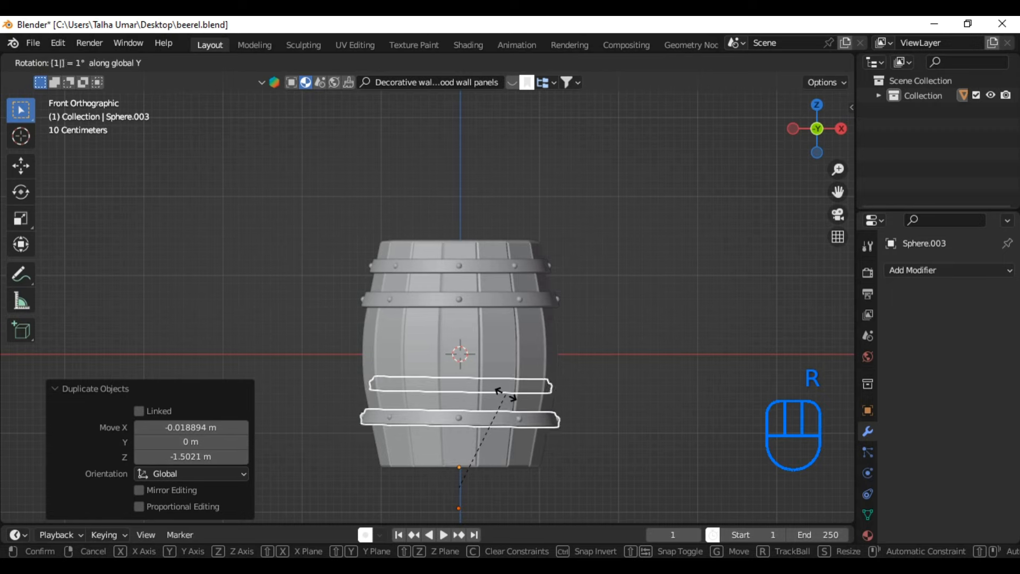
pyautogui.write('180')
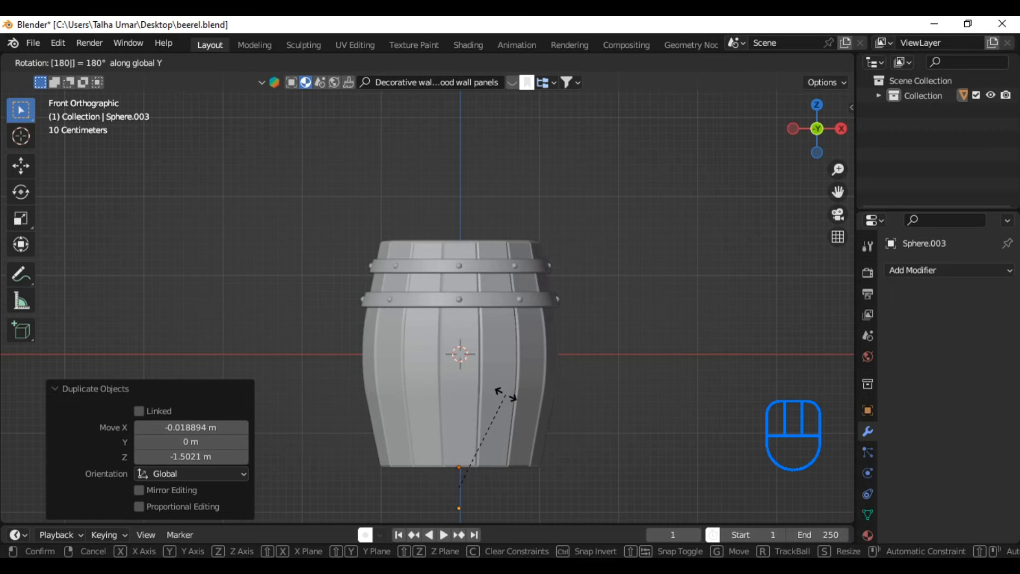
pyautogui.press('Return')
# - Move the two flipped bands about 1.84 m up along Z so they fit around the barrel's lower end
pyautogui.scroll(-4, 506, 395)
pyautogui.press('g')
pyautogui.press('z')
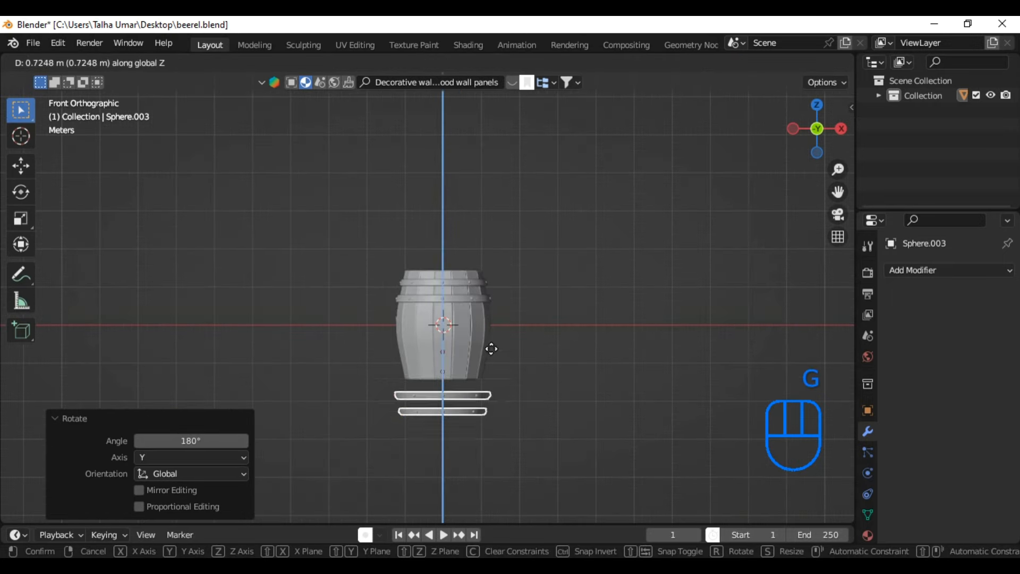
pyautogui.click(493, 325)
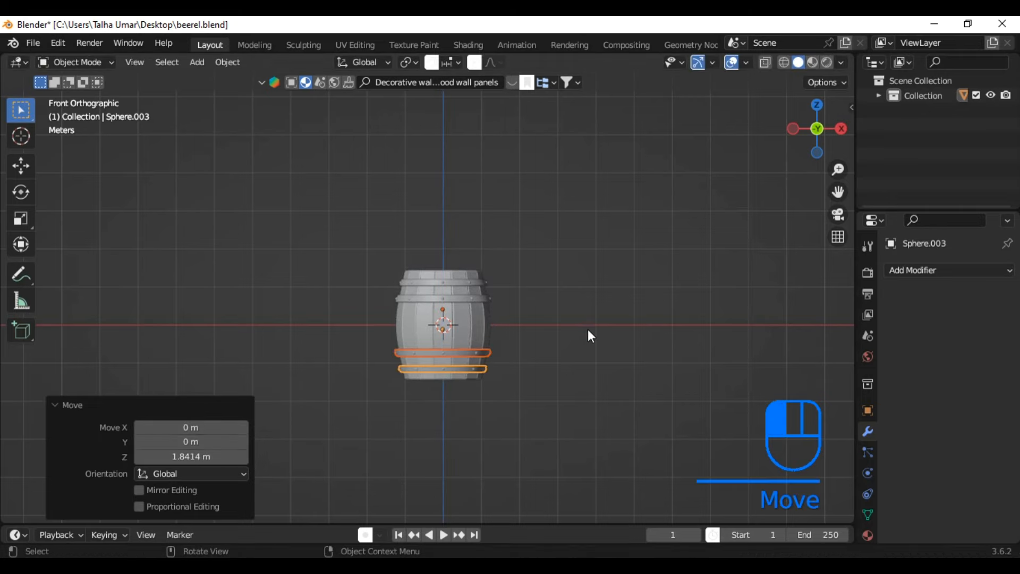
pyautogui.click(537, 351)
pyautogui.scroll(4, 538, 351)
pyautogui.moveTo(609, 366); pyautogui.dragTo(406, 380, button='middle')
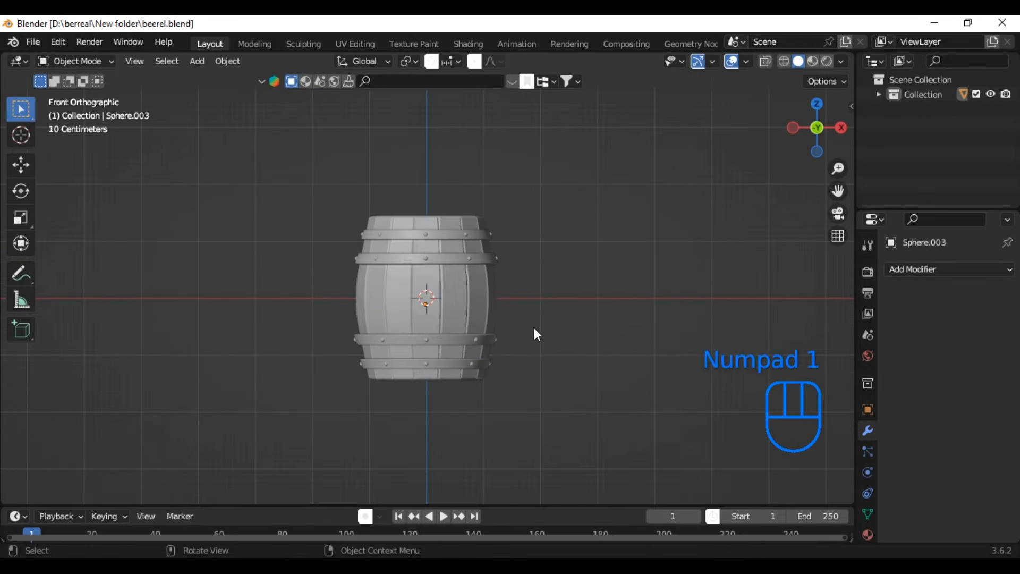
# - Browse the BlenderKit material library and limit it to the metal category
pyautogui.press('n')
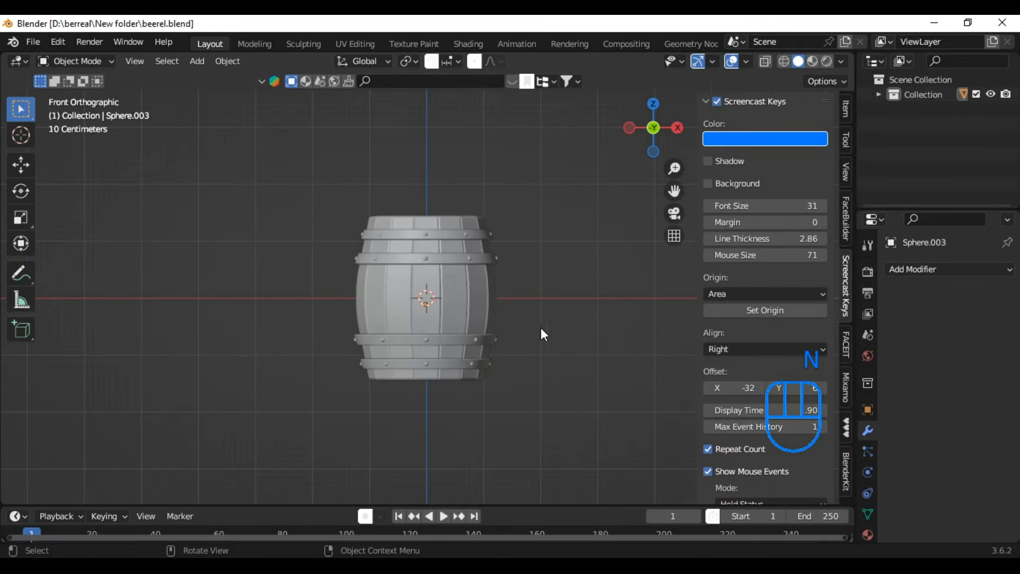
pyautogui.click(845, 470)
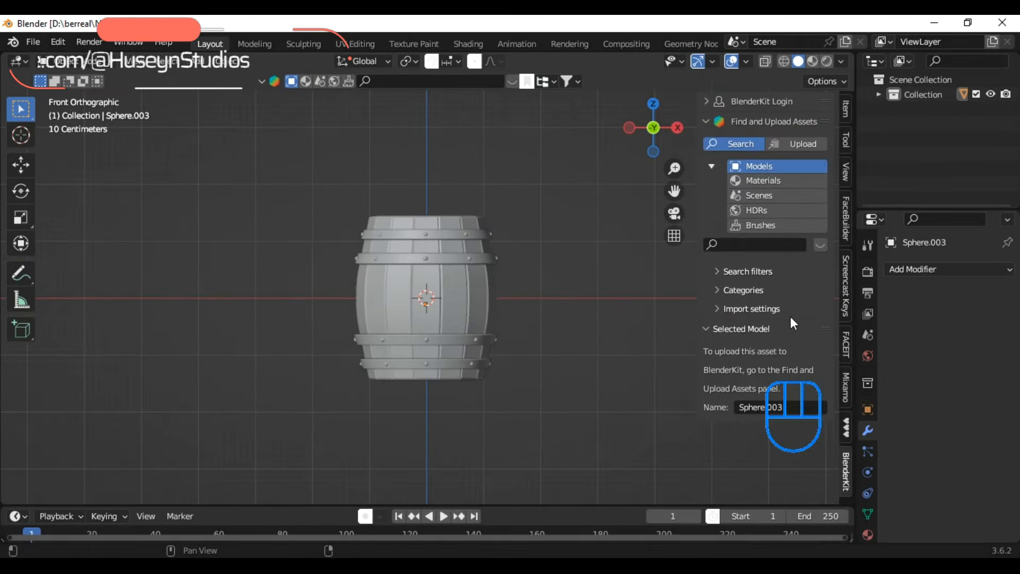
pyautogui.click(757, 181)
pyautogui.click(744, 304)
pyautogui.scroll(-2, 738, 382)
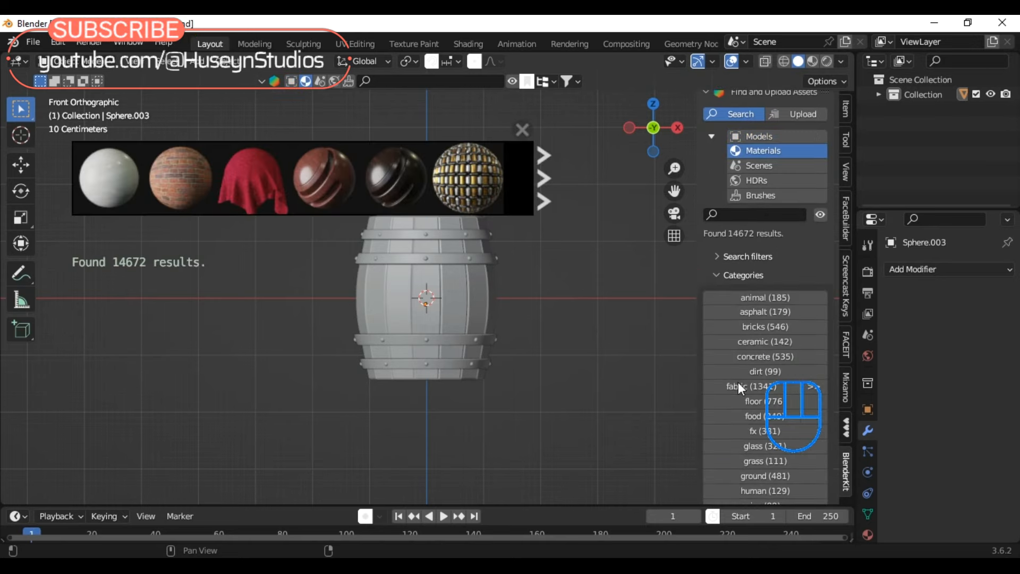
pyautogui.scroll(-5, 738, 384)
pyautogui.click(753, 401)
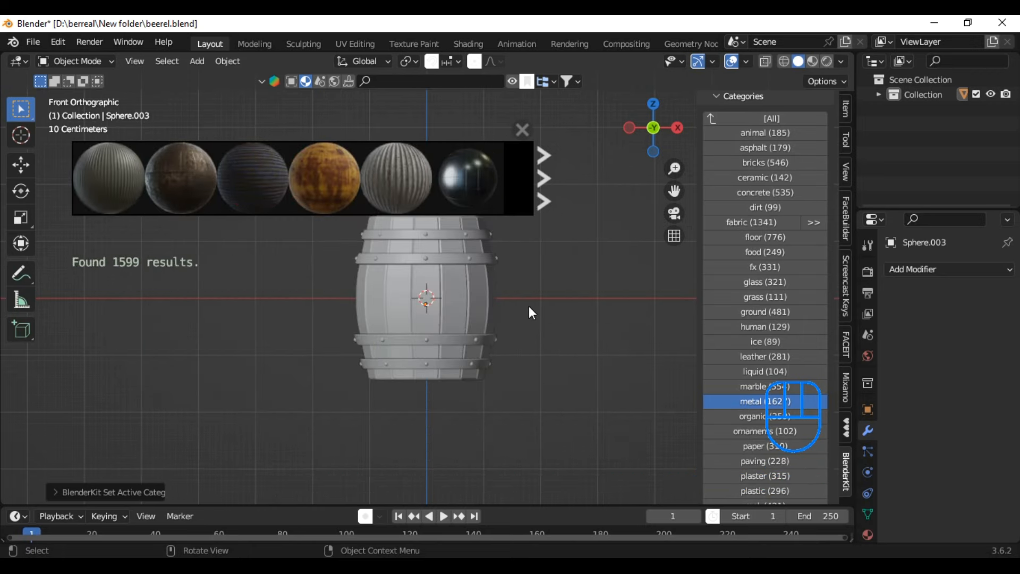
# - Select the riveted band second from the top of the barrel
pyautogui.scroll(6, 528, 306)
pyautogui.keyDown('shift'); pyautogui.moveTo(542, 280); pyautogui.dragTo(321, 431, button='middle'); pyautogui.keyUp('shift')
pyautogui.scroll(2, 297, 372)
pyautogui.scroll(2, 295, 369)
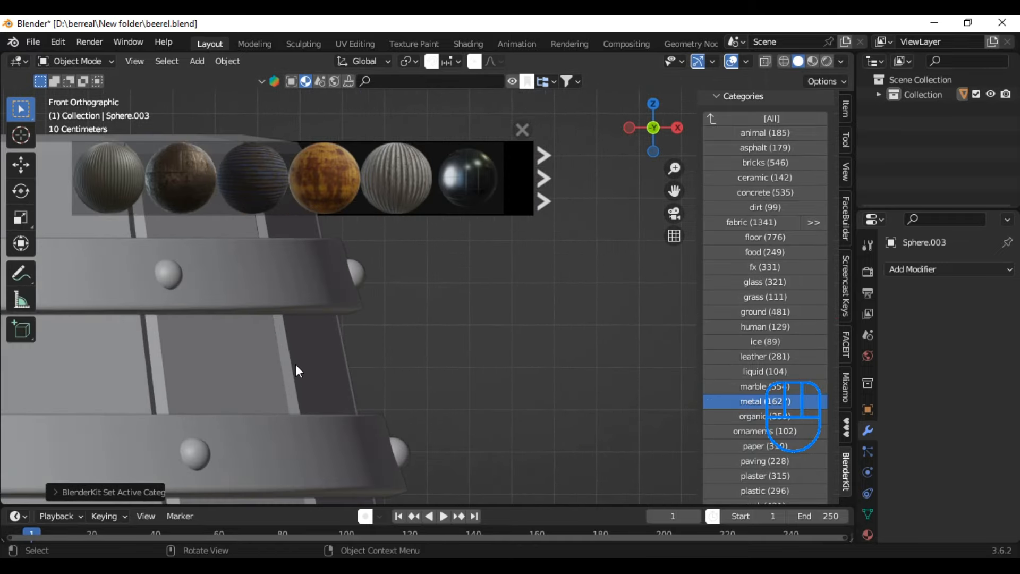
pyautogui.keyDown('shift'); pyautogui.moveTo(297, 362); pyautogui.dragTo(299, 431, button='middle'); pyautogui.keyUp('shift')
pyautogui.click(297, 424)
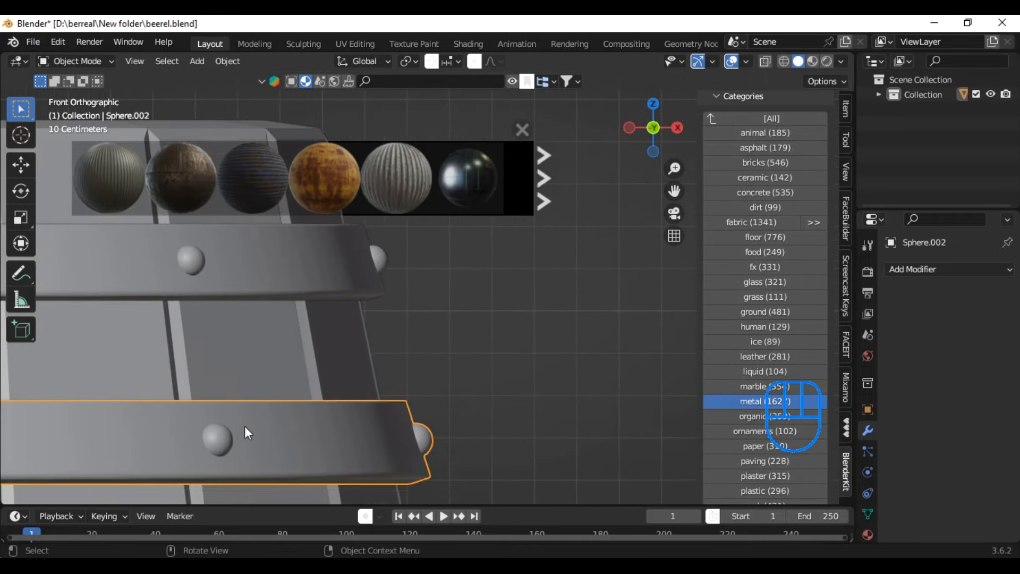
# - Start a similar-asset search from the Metal Plates material, clear its keywords and filter the results by the author's ID
pyautogui.moveTo(413, 189)
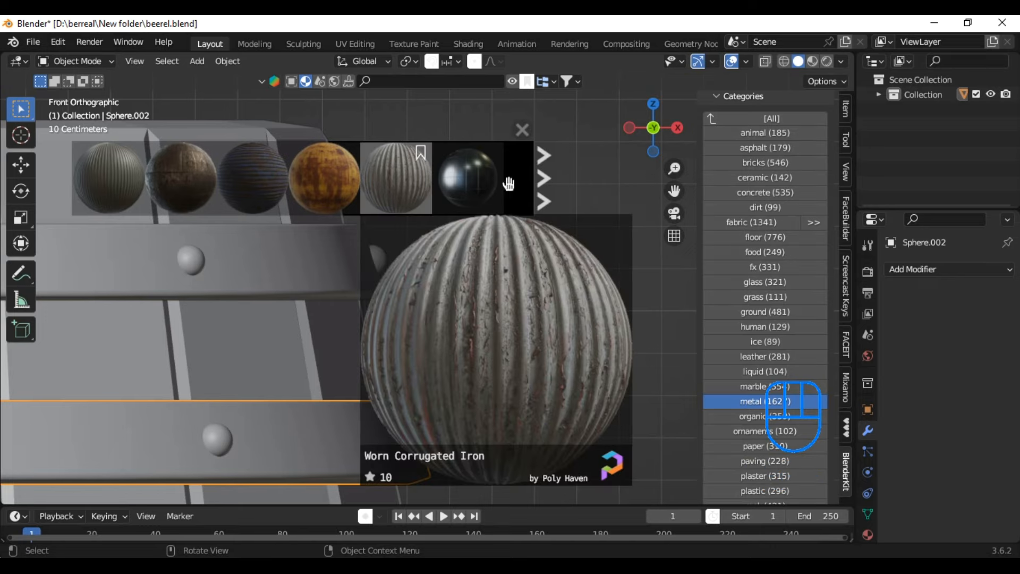
pyautogui.rightClick(487, 183)
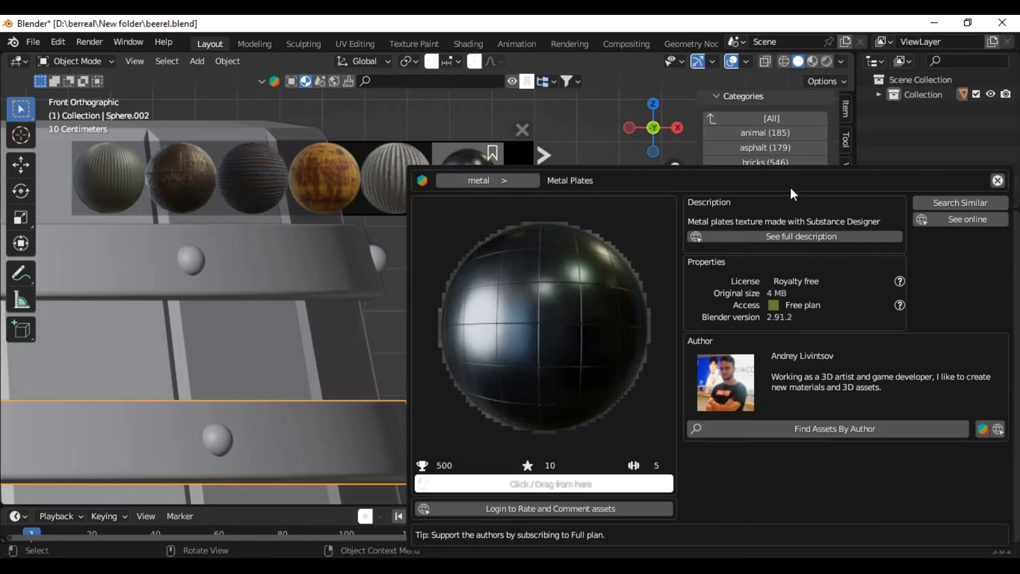
pyautogui.click(960, 202)
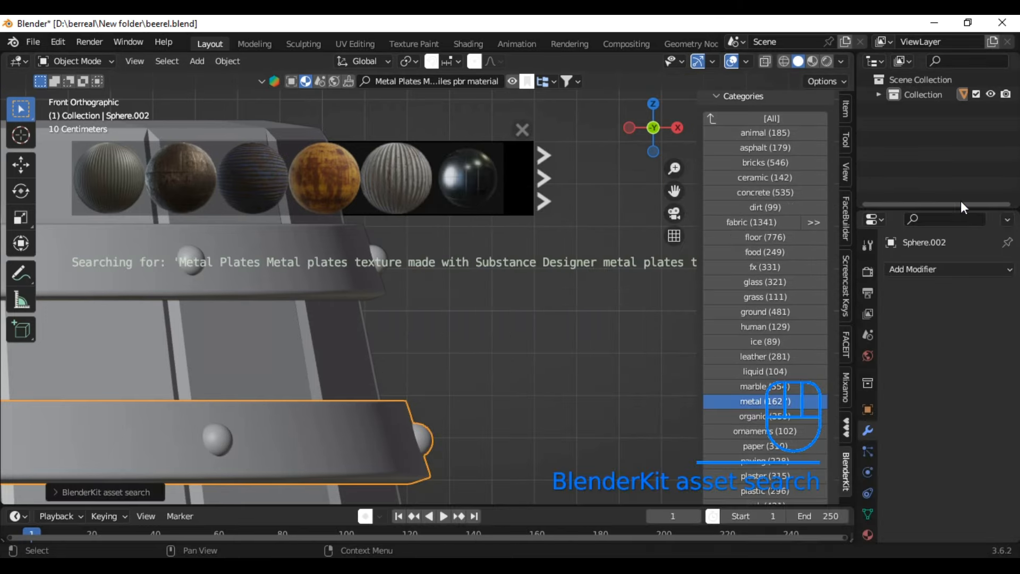
pyautogui.click(122, 490)
pyautogui.click(162, 472)
pyautogui.press('BackSpace')
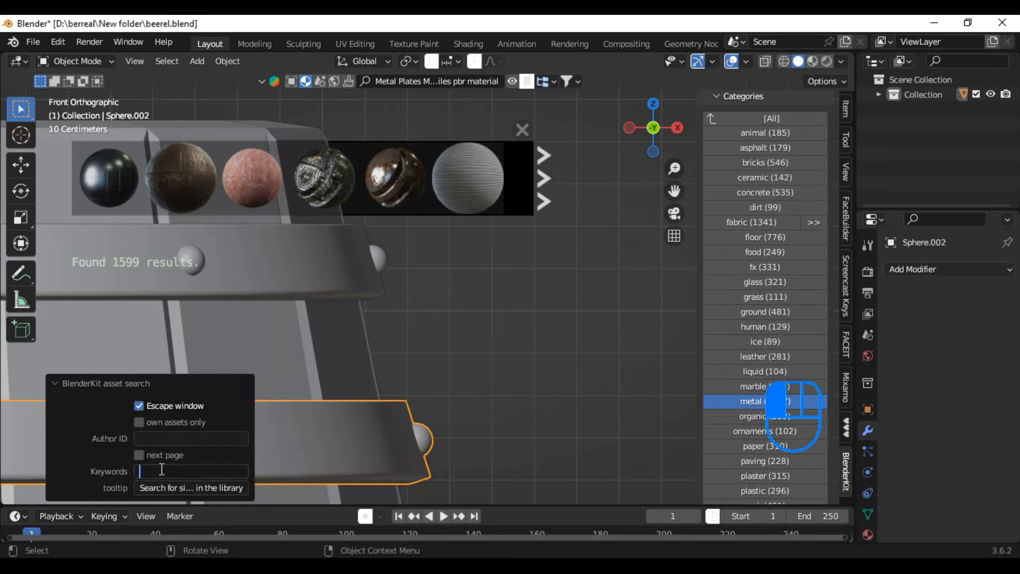
pyautogui.click(147, 434)
pyautogui.write('33950')
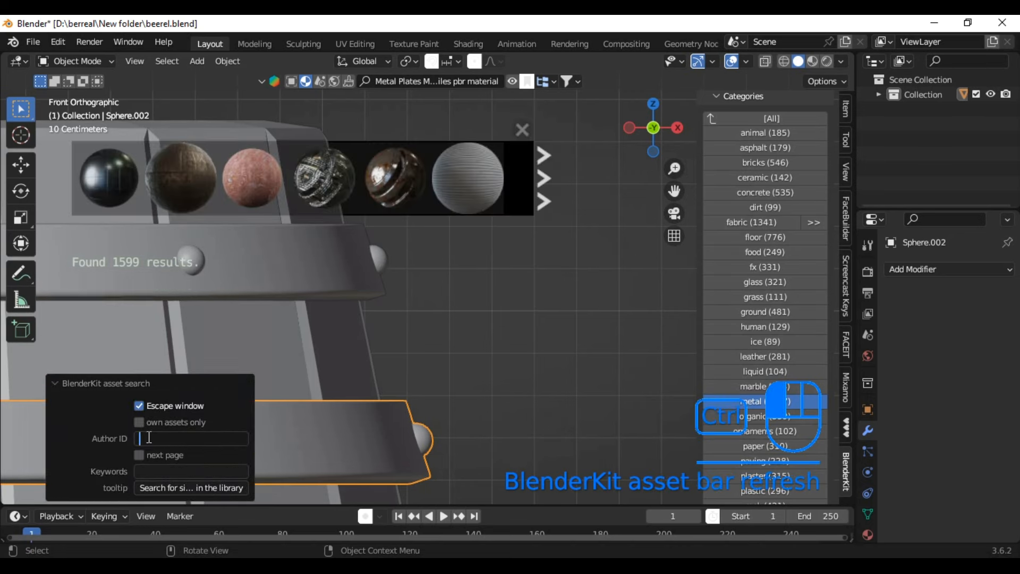
pyautogui.press('Return')
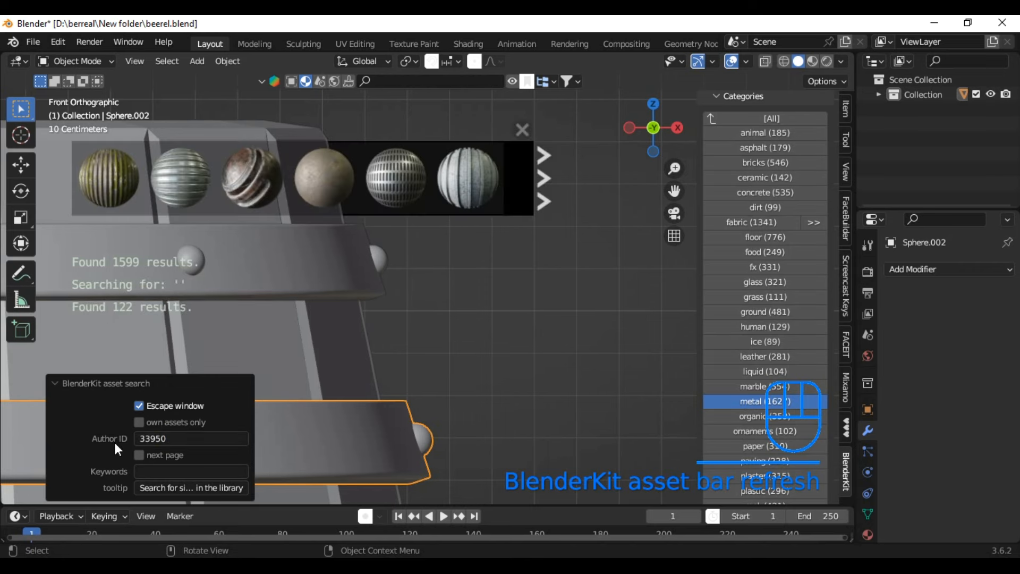
pyautogui.click(55, 383)
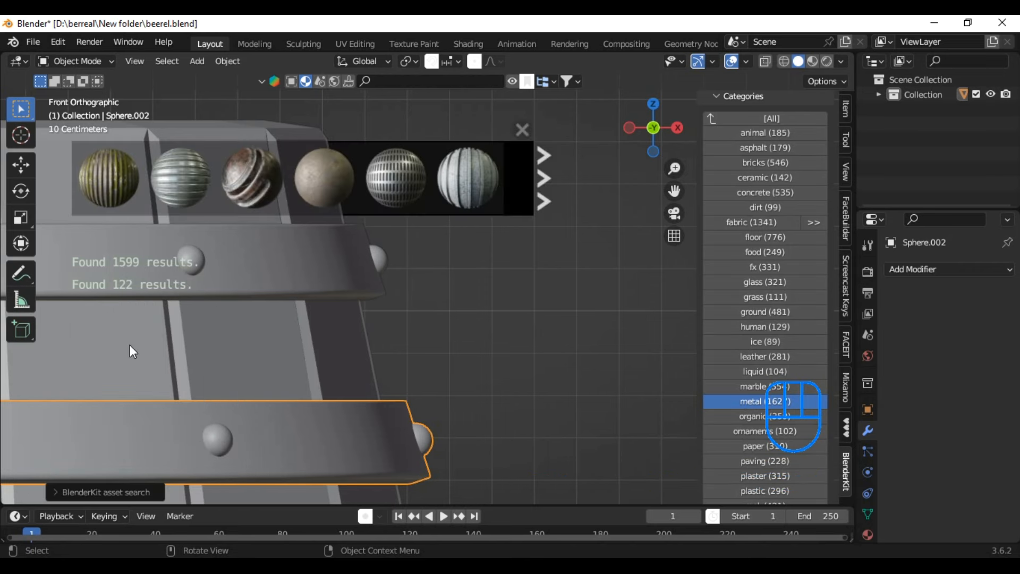
# - Apply the Rusty Metal material to the second band from the top and show the model in material preview shading
pyautogui.moveTo(248, 182)
pyautogui.rightClick(249, 183)
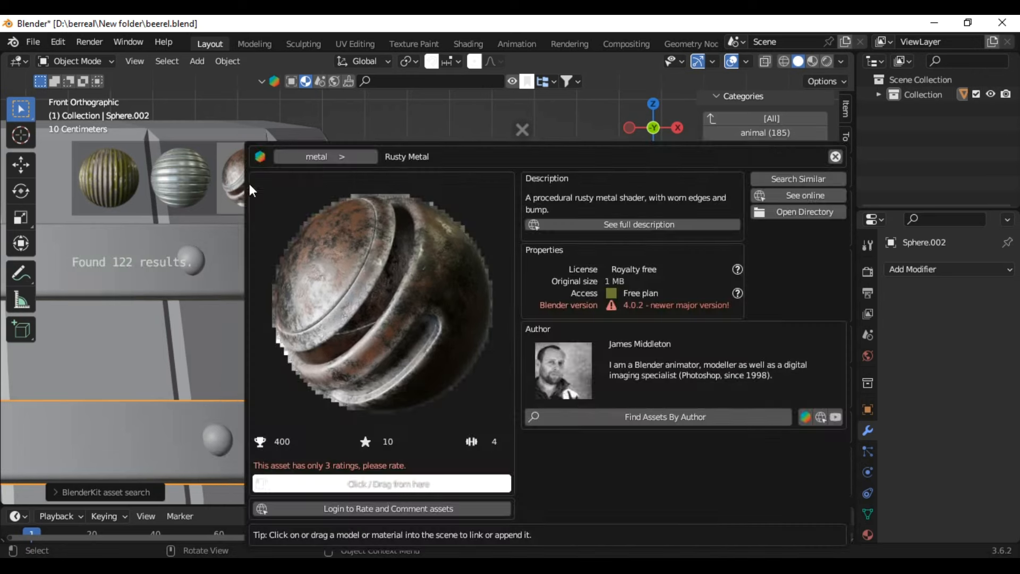
pyautogui.moveTo(466, 61); pyautogui.dragTo(624, 44)
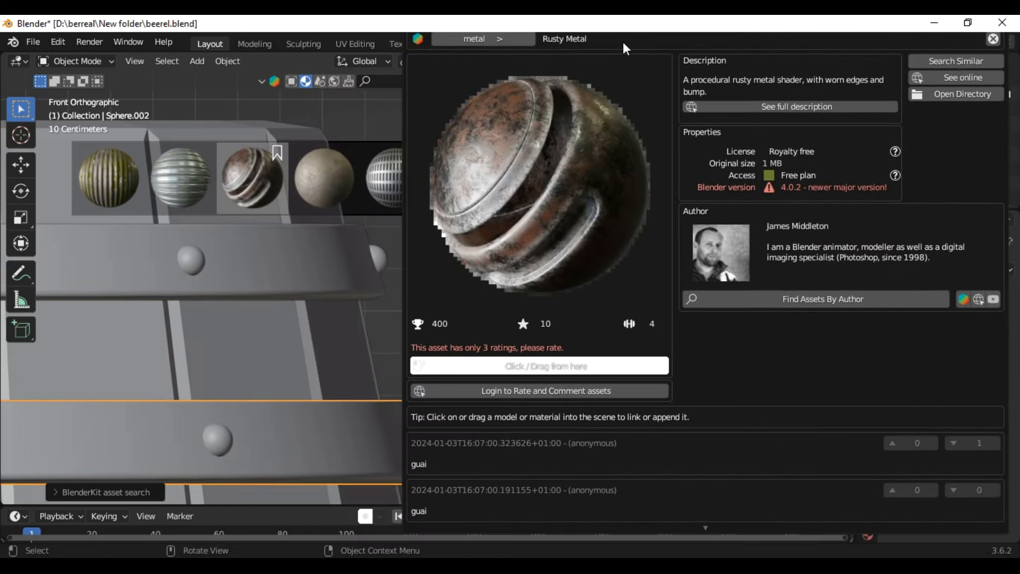
pyautogui.moveTo(518, 374); pyautogui.dragTo(190, 437)
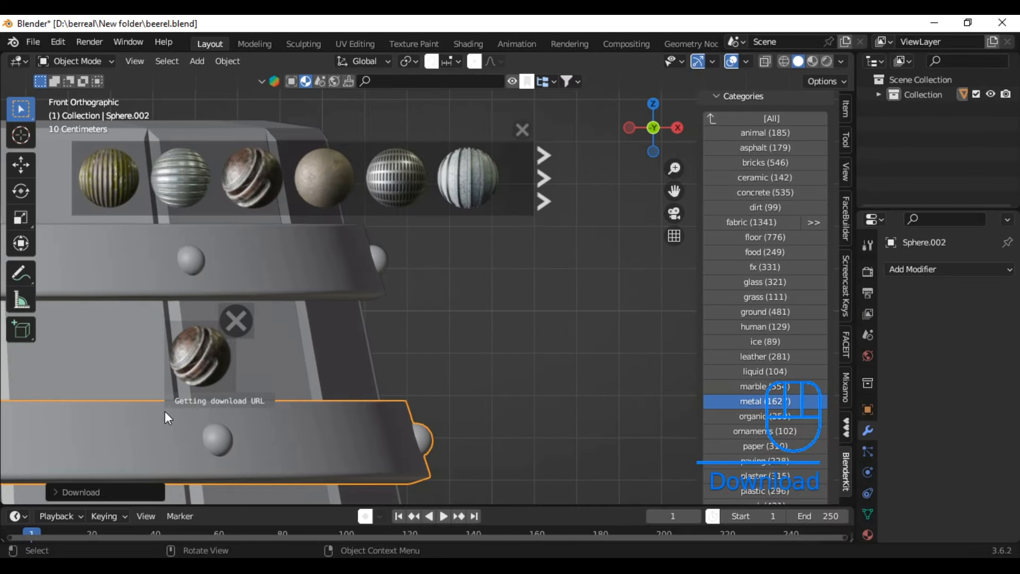
pyautogui.click(810, 61)
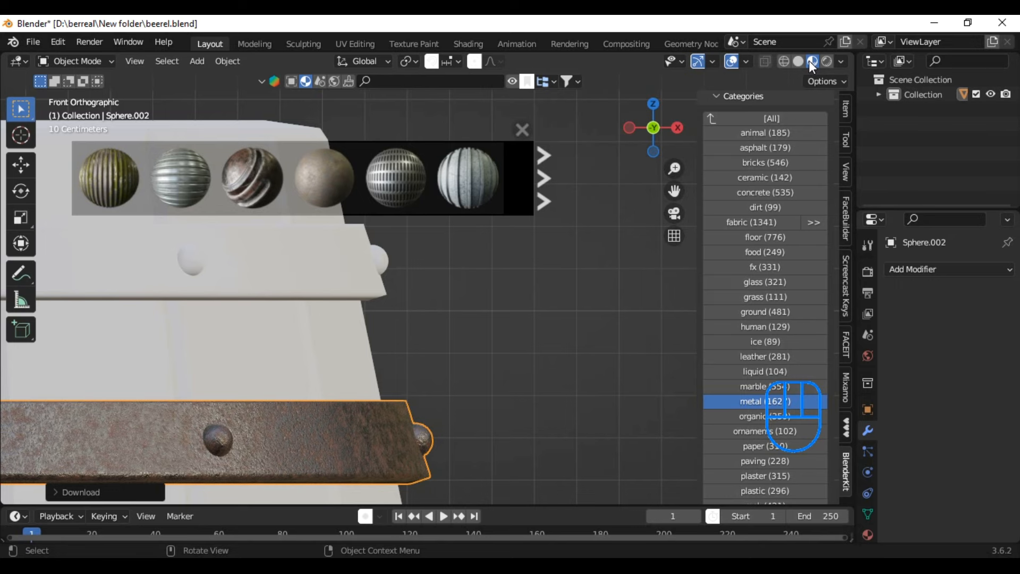
# - Select the barrel body and switch the BlenderKit material listing to the wood category
pyautogui.click(244, 369)
pyautogui.scroll(-4, 244, 369)
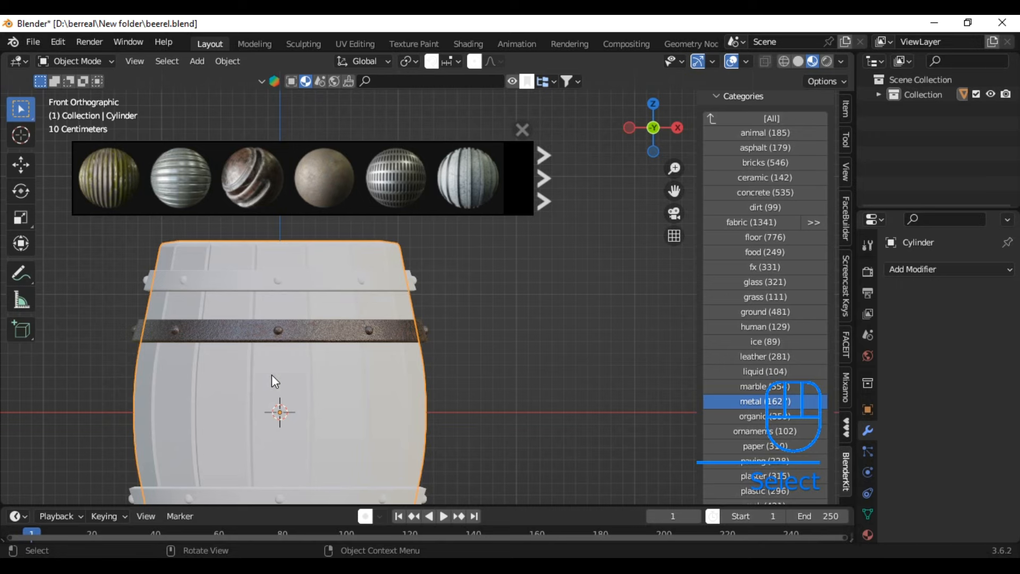
pyautogui.scroll(1, 336, 371)
pyautogui.scroll(-8, 742, 425)
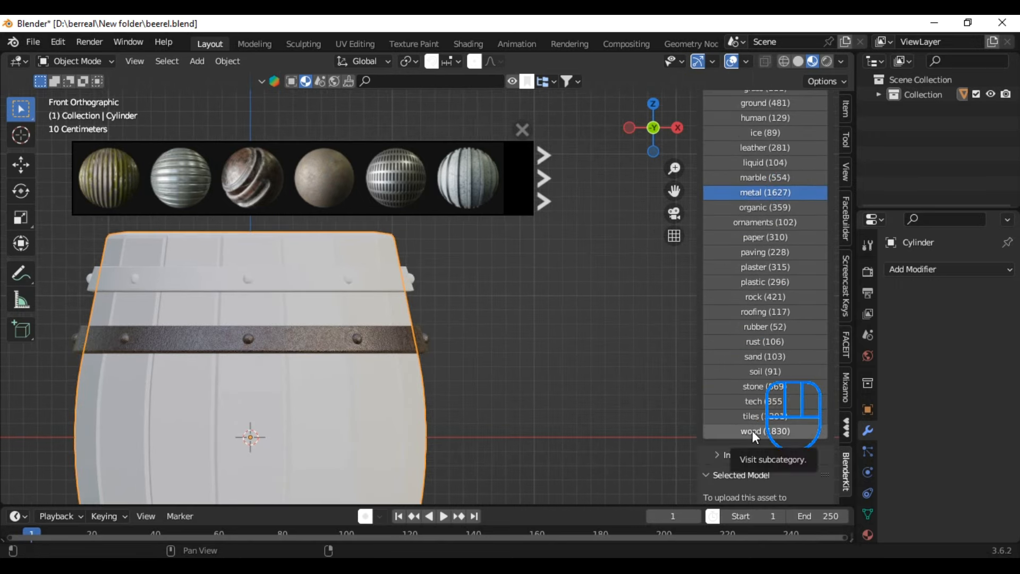
pyautogui.click(753, 432)
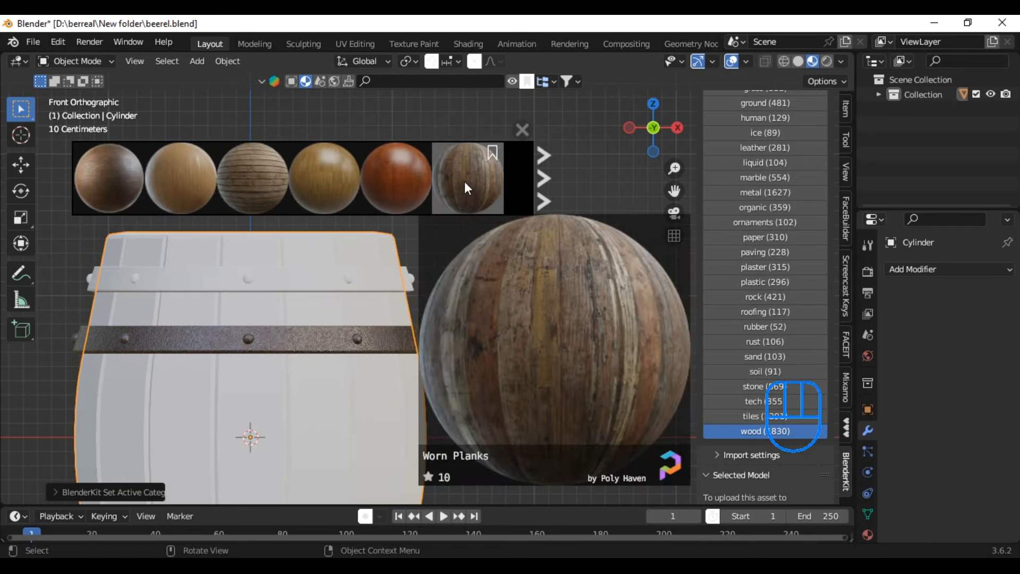
# - Start a similar-asset search from the Worn Planks material, clear its keywords and filter the results by the author's ID
pyautogui.rightClick(466, 183)
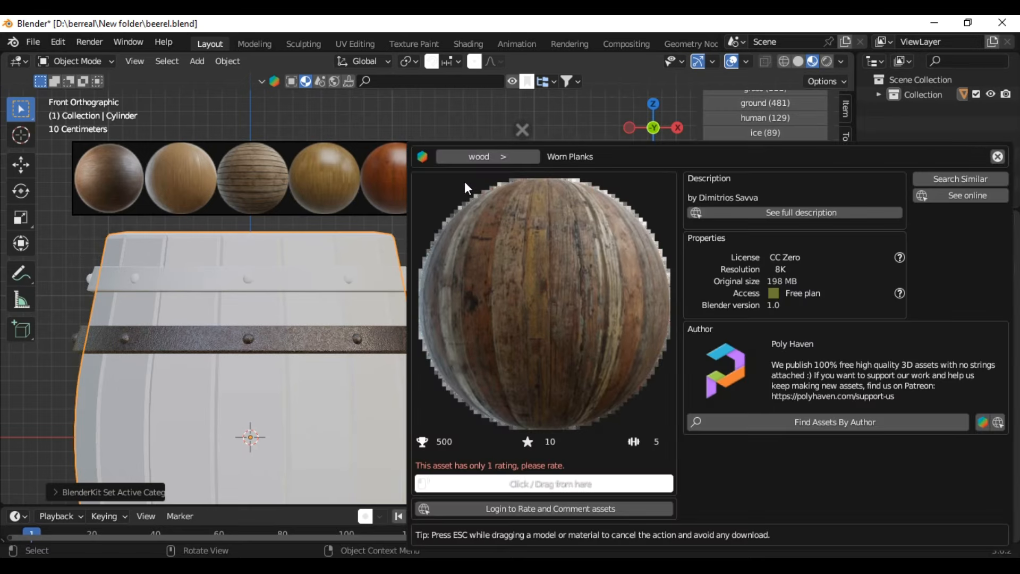
pyautogui.click(927, 179)
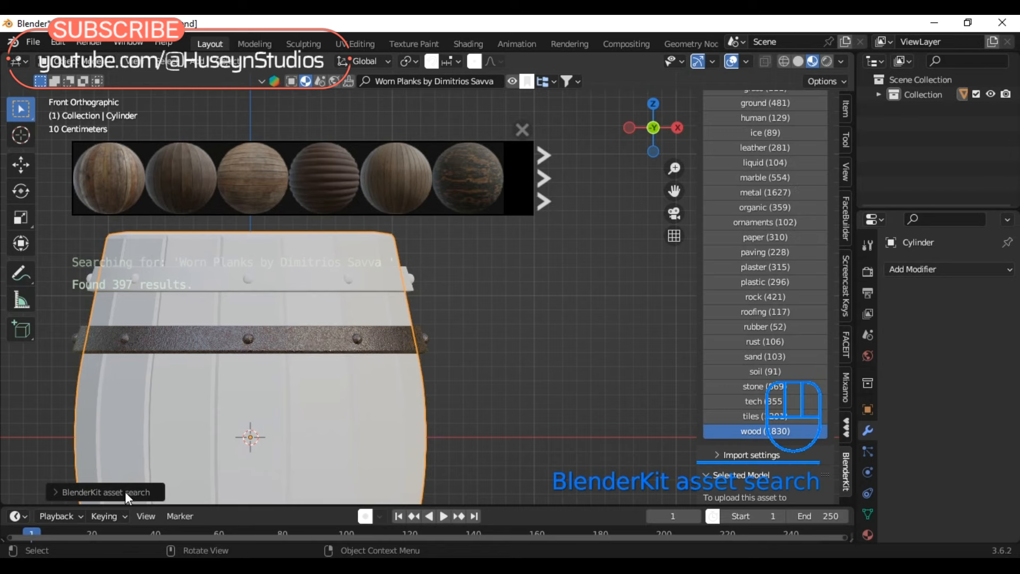
pyautogui.click(125, 492)
pyautogui.click(162, 468)
pyautogui.press('BackSpace')
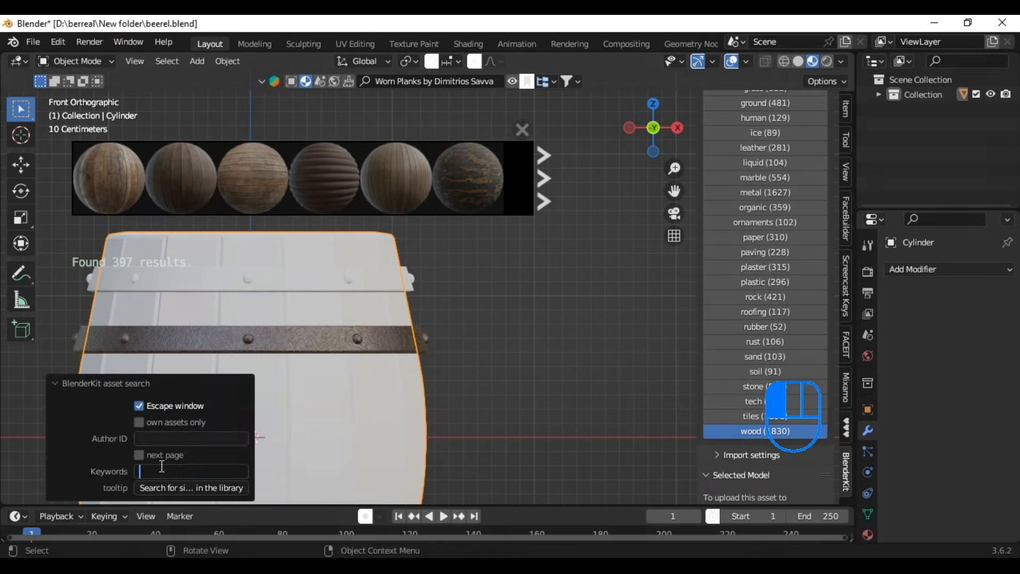
pyautogui.click(163, 441)
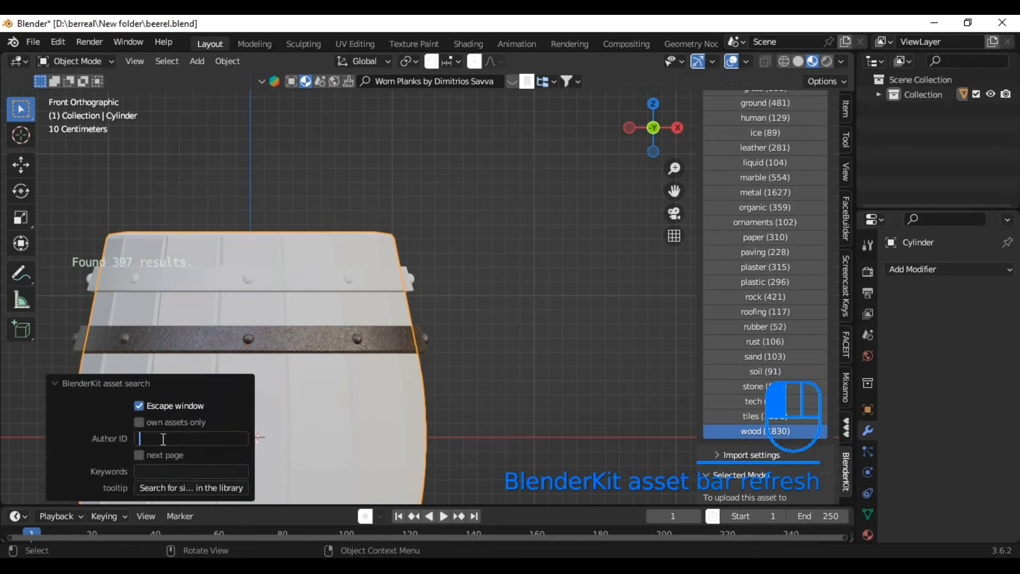
pyautogui.write('473547')
pyautogui.press('Return')
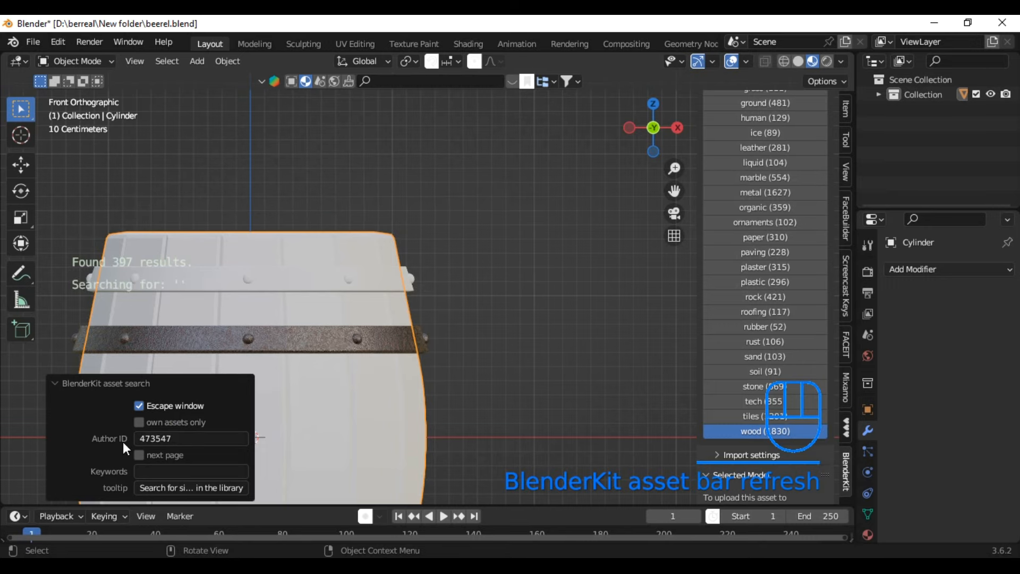
pyautogui.click(118, 382)
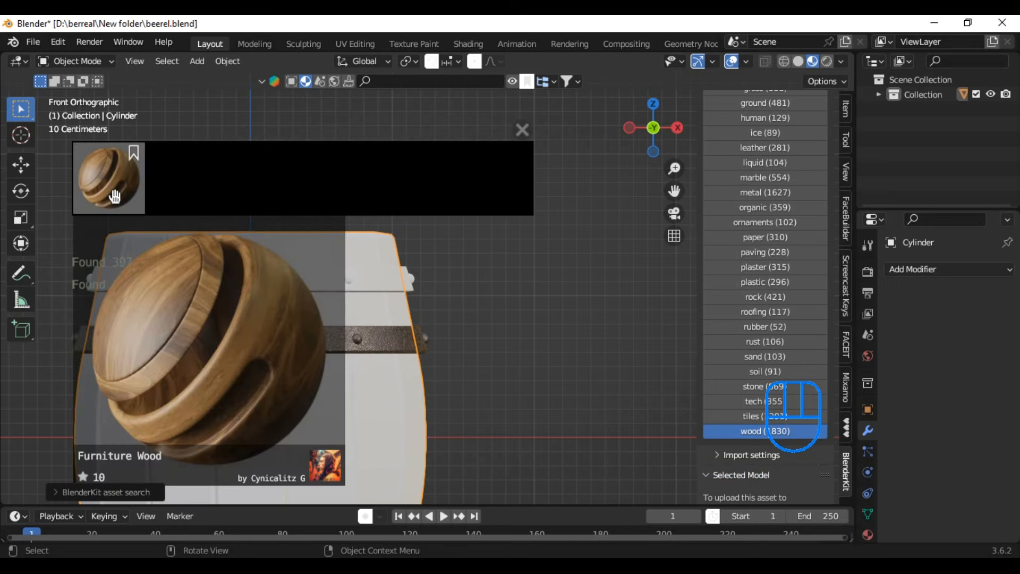
# - Apply the Furniture Wood material to the barrel body
pyautogui.rightClick(112, 183)
pyautogui.moveTo(304, 168); pyautogui.dragTo(678, 112)
pyautogui.click(585, 441)
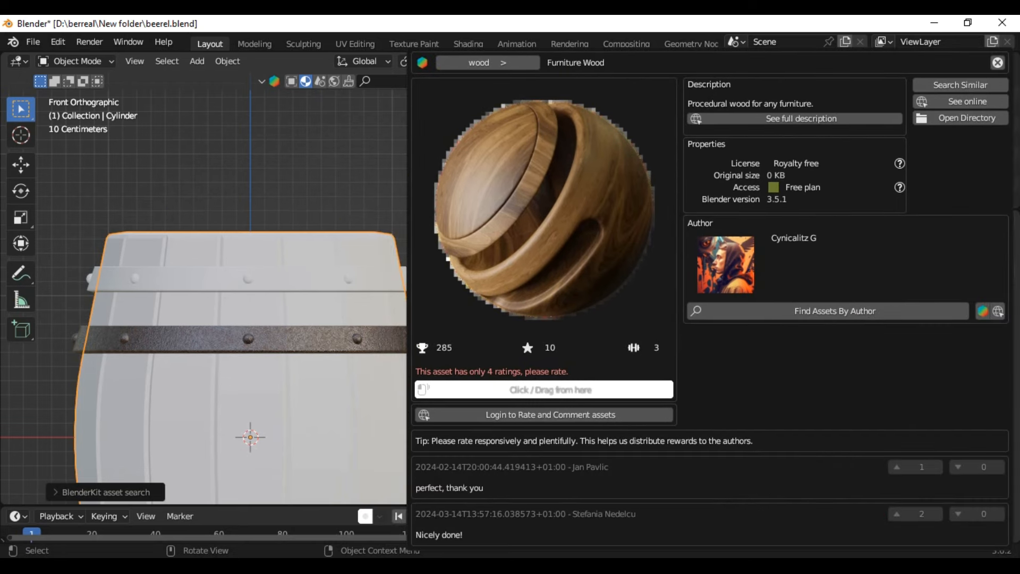
pyautogui.click(217, 399)
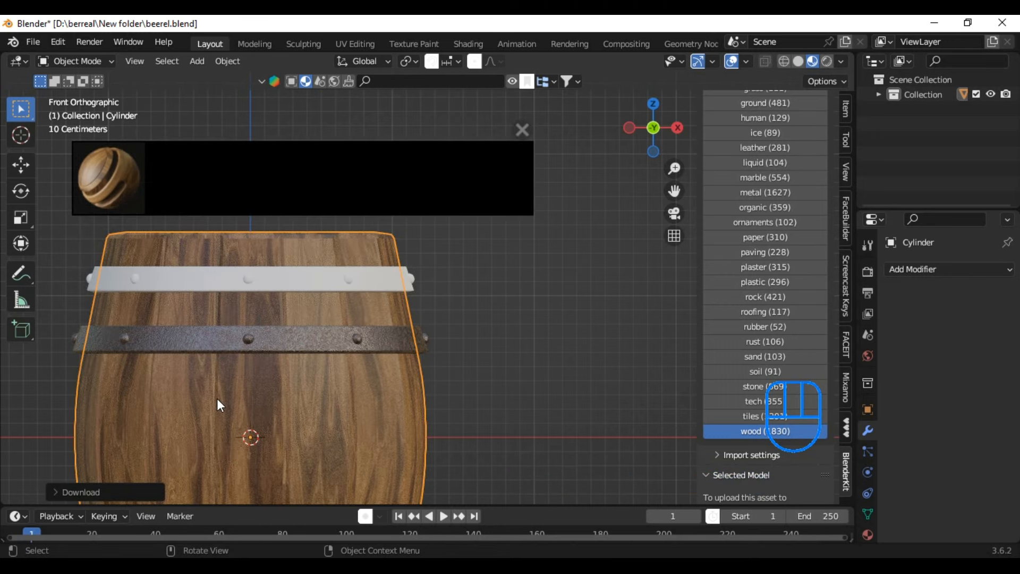
# - Apply the existing Rusty Metal material to the topmost hoop band of the barrel
pyautogui.scroll(-4, 229, 393)
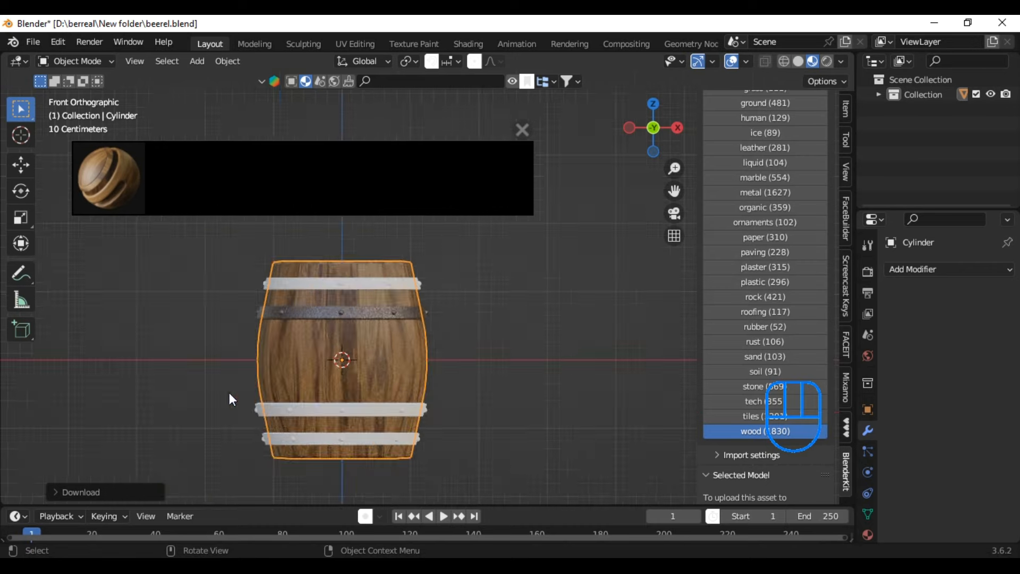
pyautogui.moveTo(419, 386); pyautogui.dragTo(366, 378, button='middle')
pyautogui.scroll(5, 349, 371)
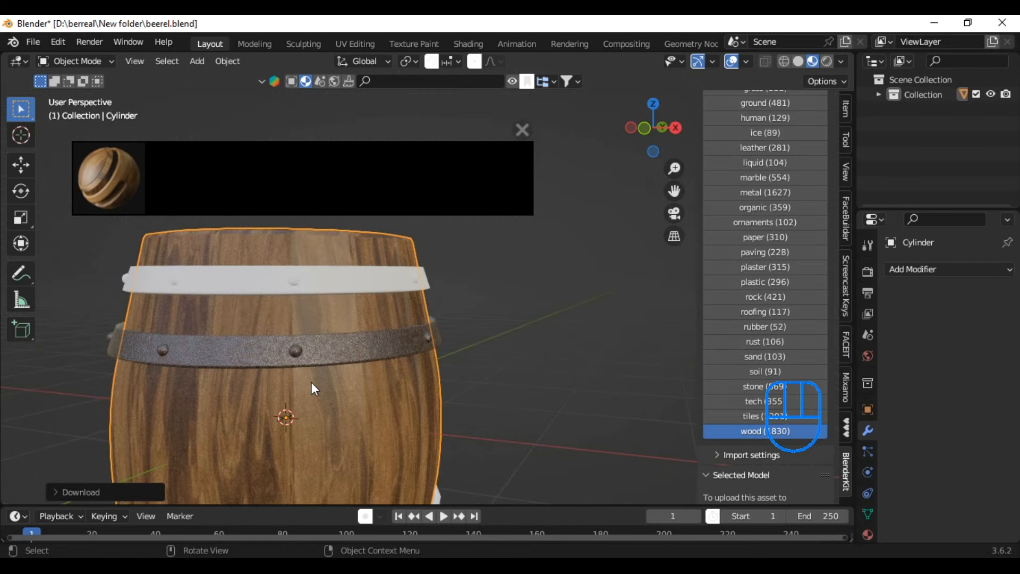
pyautogui.keyDown('shift'); pyautogui.moveTo(311, 382); pyautogui.dragTo(356, 345, button='middle'); pyautogui.keyUp('shift')
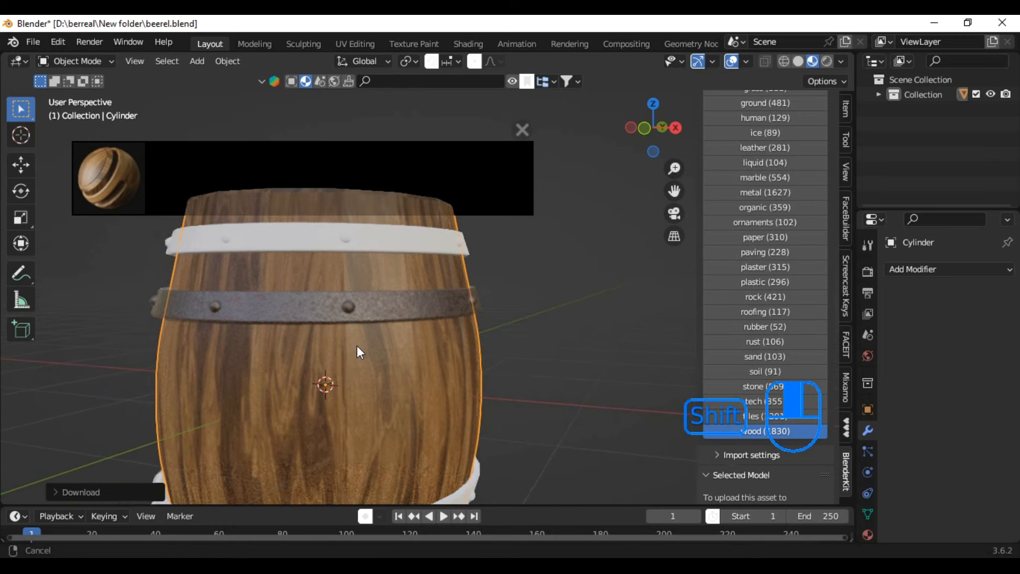
pyautogui.press('KP_1')
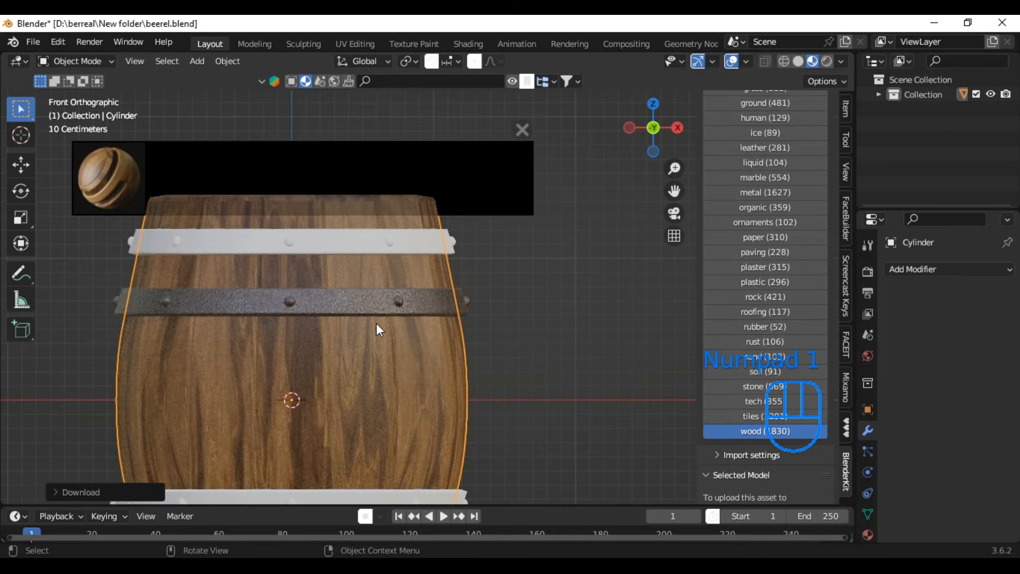
pyautogui.click(397, 240)
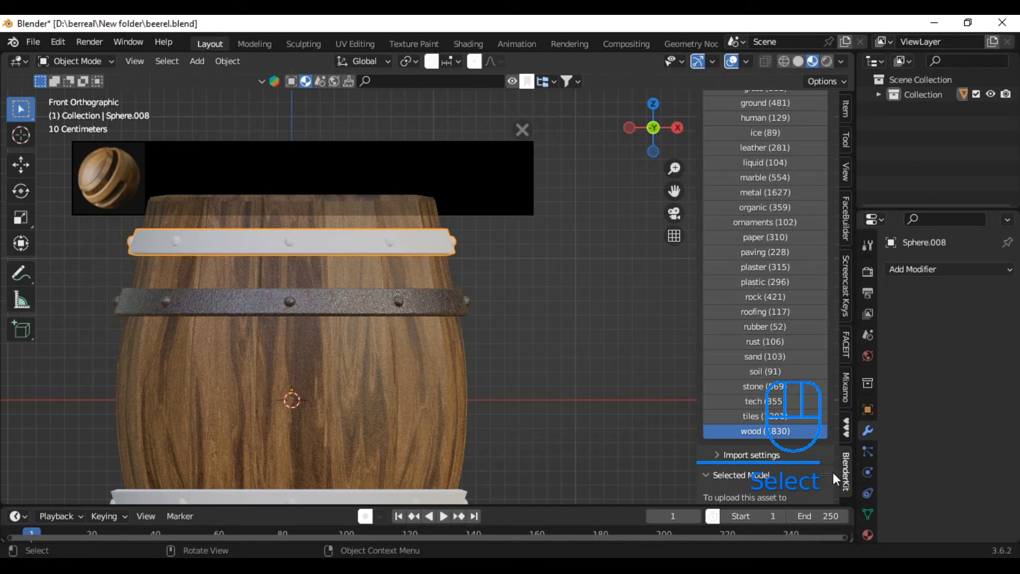
pyautogui.click(866, 534)
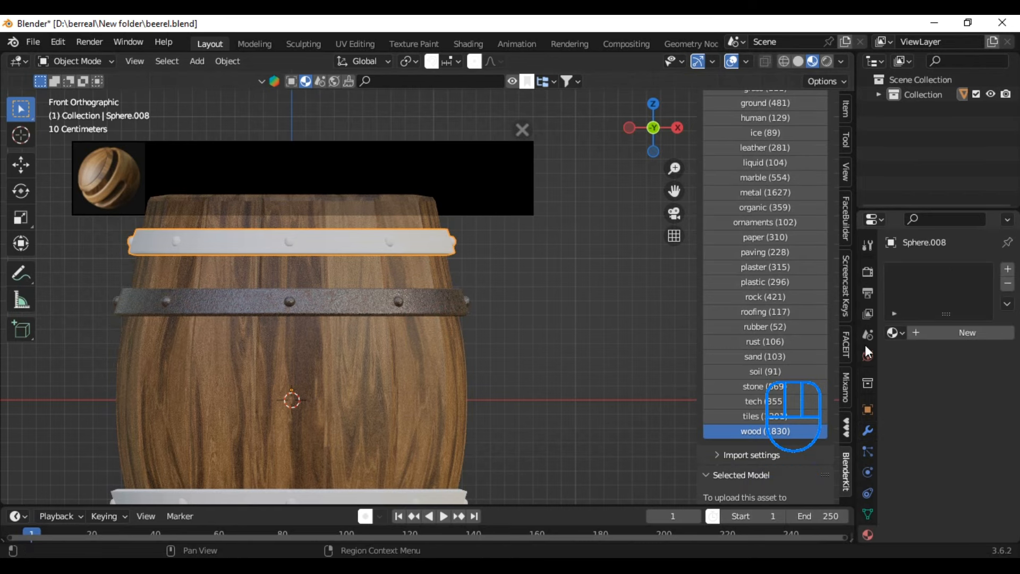
pyautogui.hotkey('ctrl', 's')
pyautogui.click(896, 334)
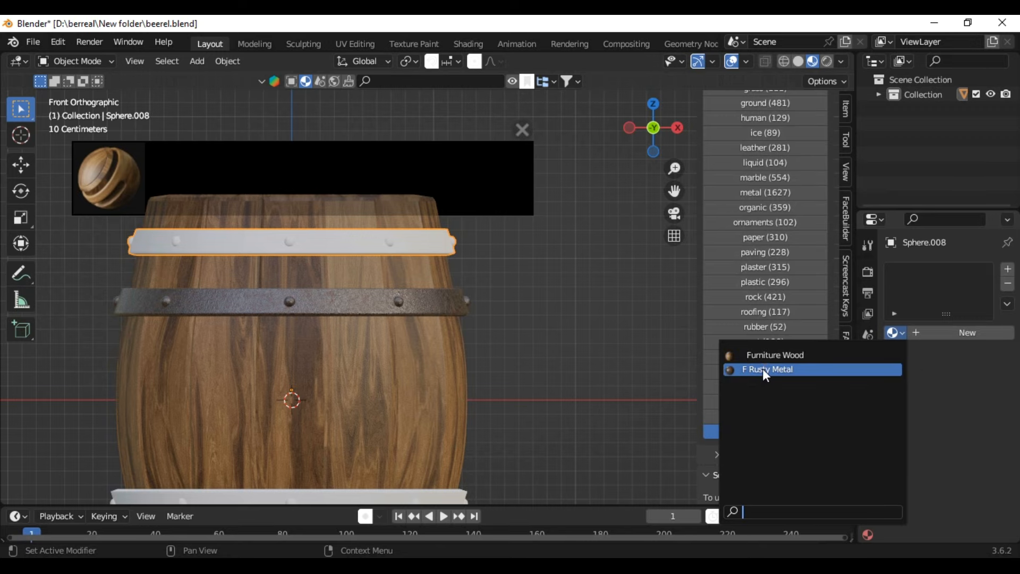
pyautogui.click(763, 368)
# - Assign the existing Rusty Metal material to each of the two lower hoop bands
pyautogui.keyDown('shift'); pyautogui.scroll(-5, 552, 273); pyautogui.keyUp('shift')
pyautogui.click(465, 371)
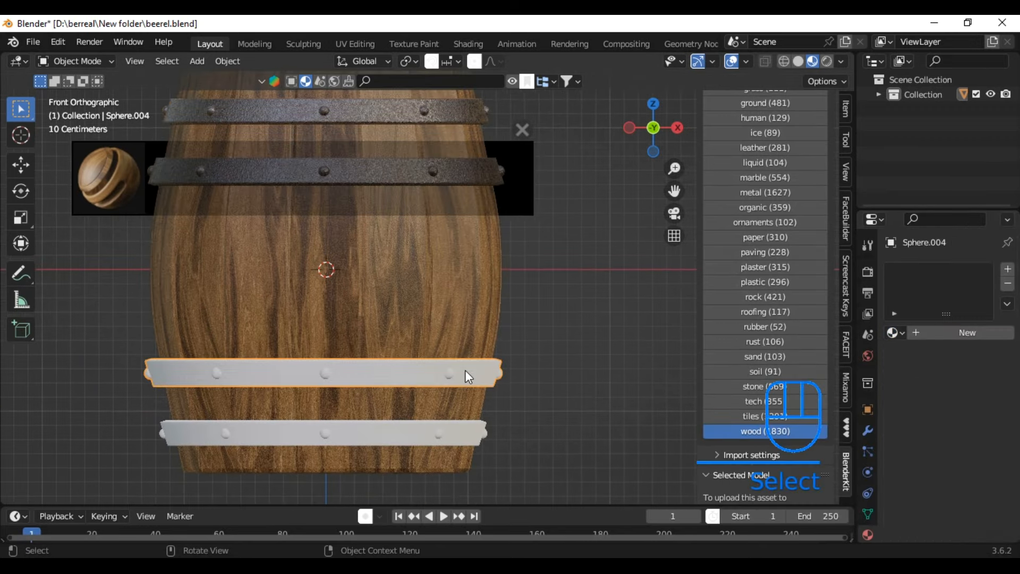
pyautogui.click(895, 333)
pyautogui.click(770, 369)
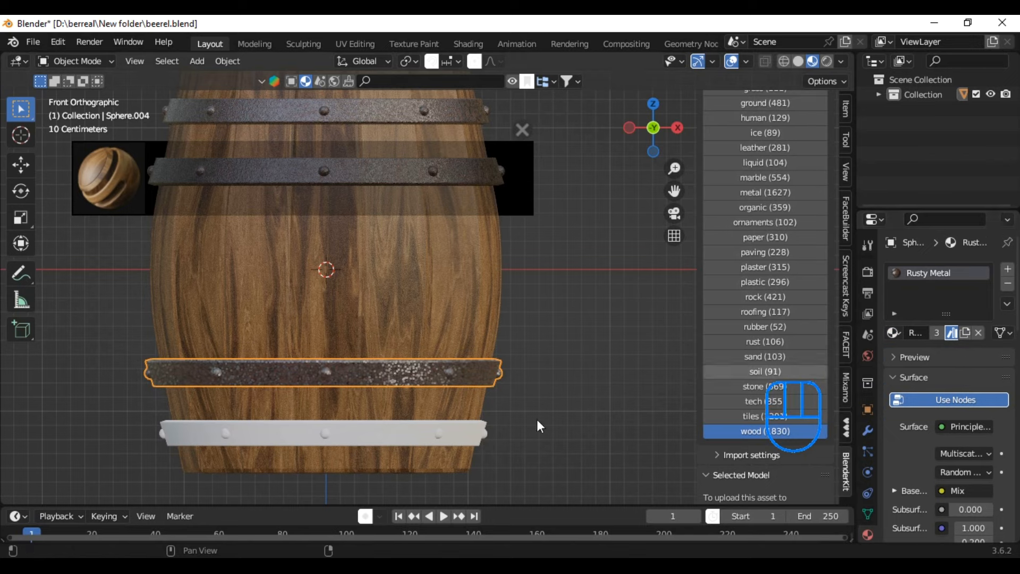
pyautogui.click(461, 432)
pyautogui.click(895, 333)
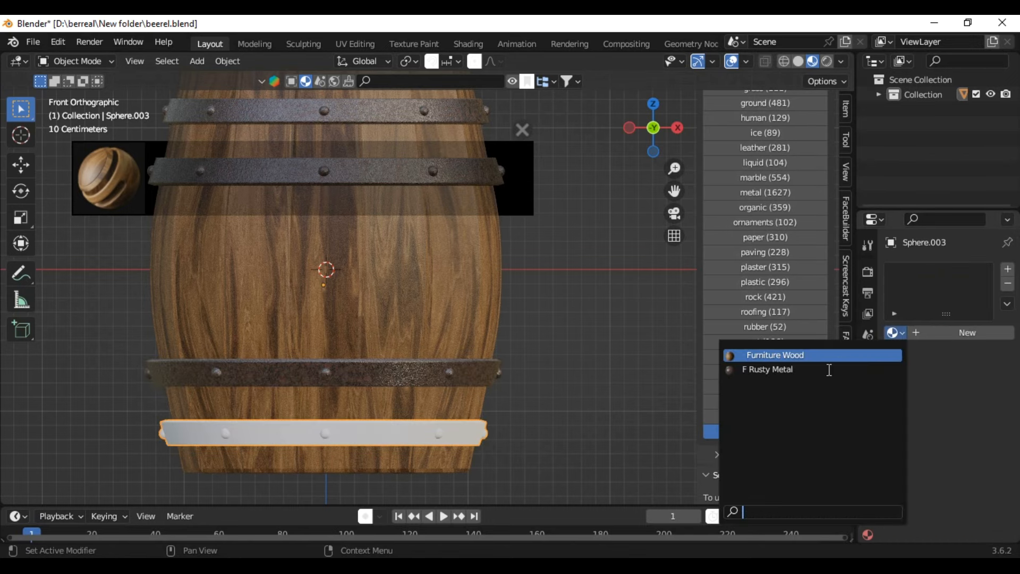
pyautogui.click(821, 369)
# - Move the light-brown stop 3 of the barrel body's Furniture Wood base color ramp to position 0.66
pyautogui.keyDown('shift'); pyautogui.scroll(5, 485, 319); pyautogui.keyUp('shift')
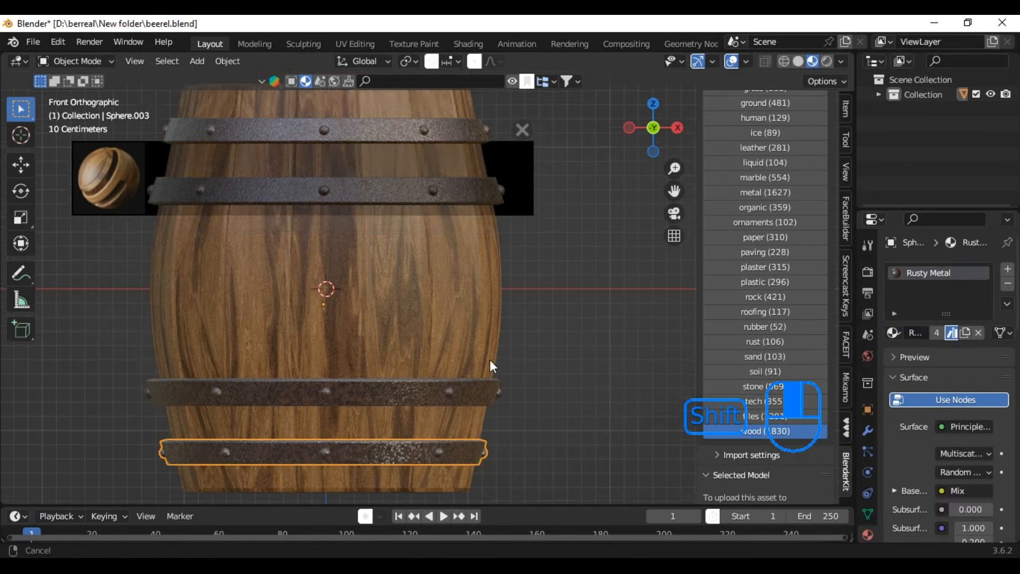
pyautogui.click(407, 365)
pyautogui.moveTo(407, 365); pyautogui.dragTo(480, 368, button='middle')
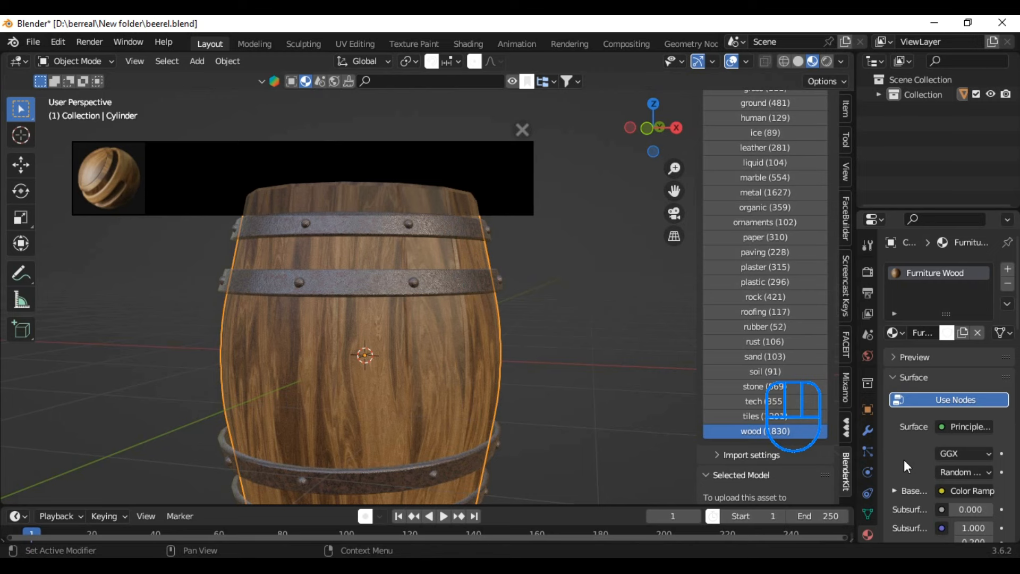
pyautogui.scroll(-3, 904, 460)
pyautogui.click(894, 432)
pyautogui.click(991, 477)
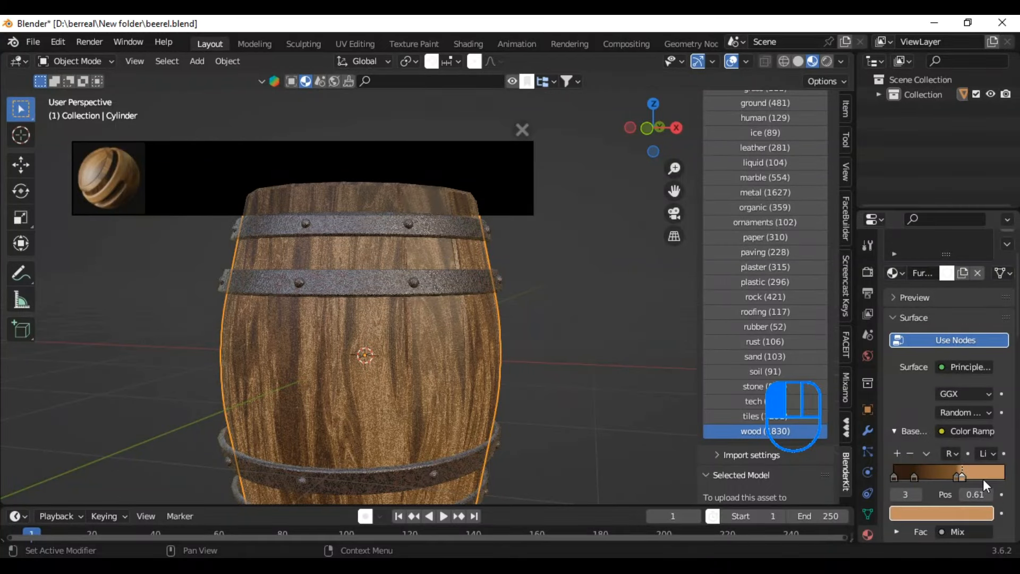
pyautogui.moveTo(980, 479); pyautogui.dragTo(965, 480)
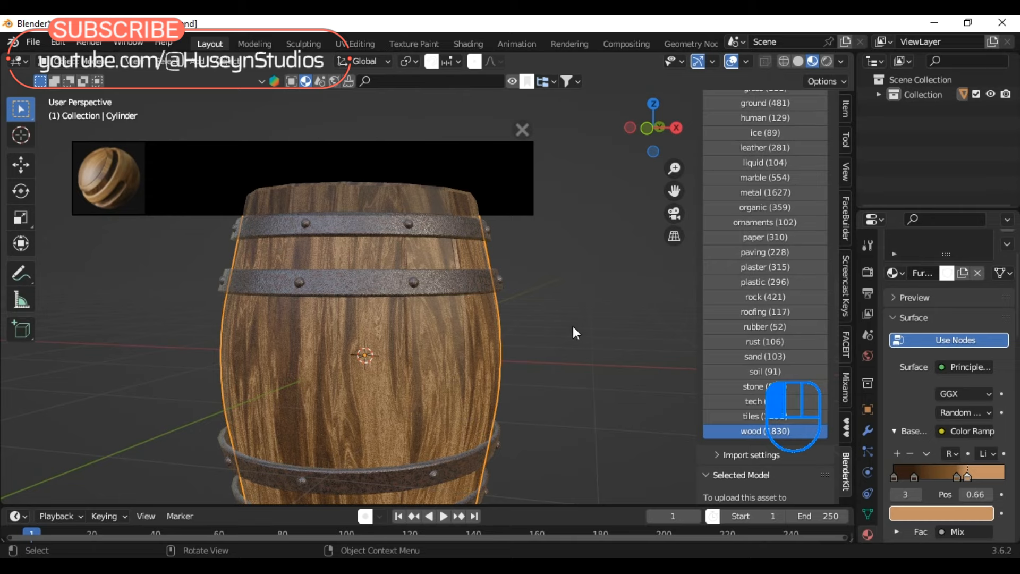
# - Add an area light, raise it vertically above the barrel and scale it up
pyautogui.scroll(-4, 518, 191)
pyautogui.moveTo(495, 301); pyautogui.dragTo(533, 357, button='middle')
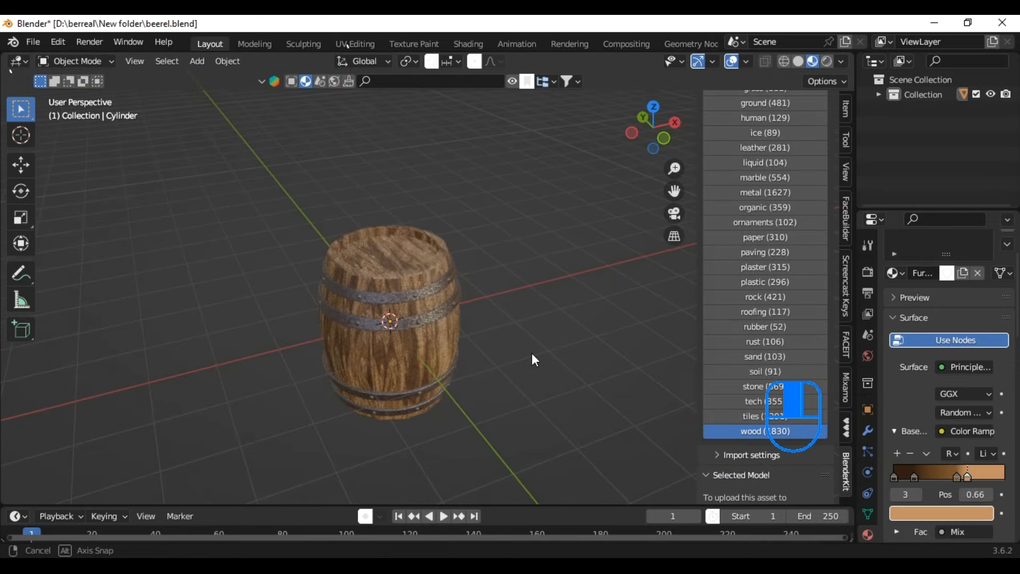
pyautogui.scroll(3, 494, 357)
pyautogui.press('KP_1')
pyautogui.scroll(-7, 493, 350)
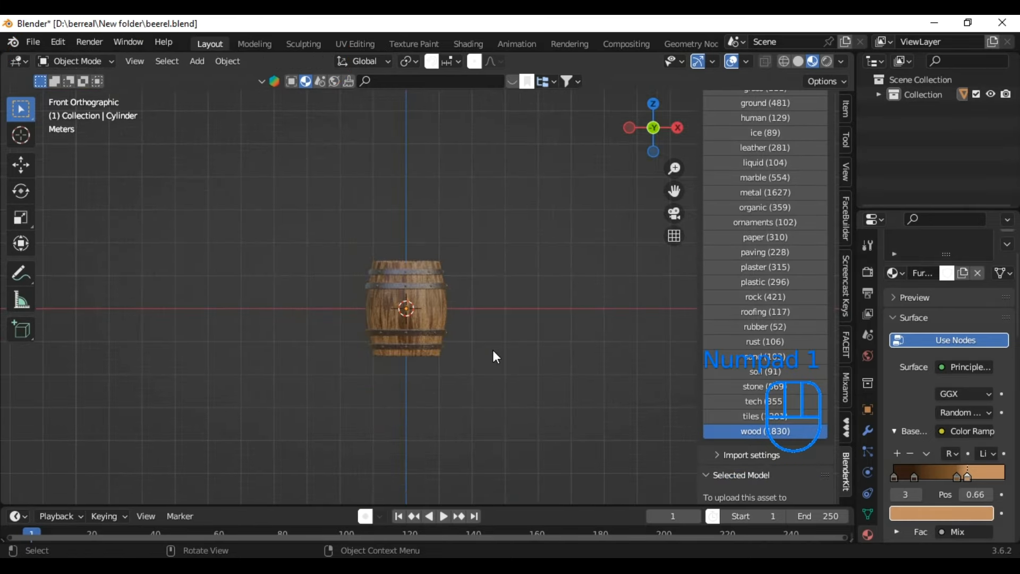
pyautogui.hotkey('shift', 'a')
pyautogui.moveTo(456, 436)
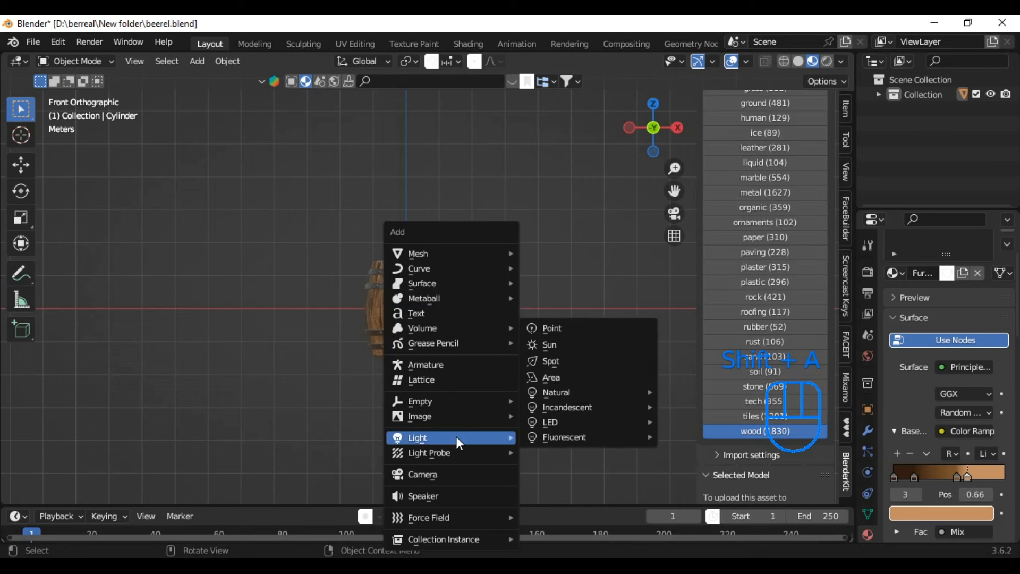
pyautogui.click(552, 374)
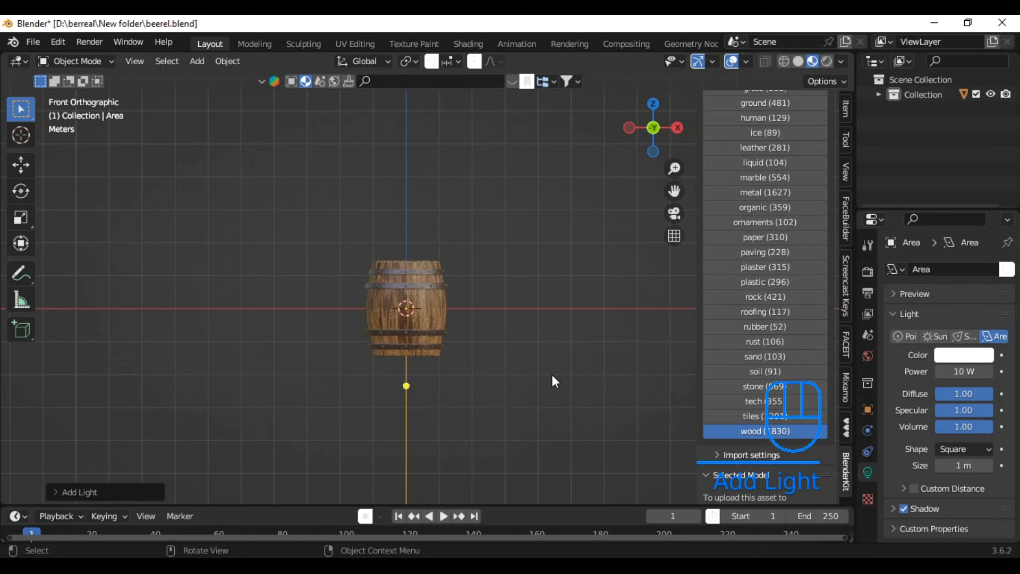
pyautogui.press('g')
pyautogui.press('z')
pyautogui.click(537, 180)
pyautogui.press('s')
pyautogui.click(524, 340)
# - In the side view, tilt the area light toward the barrel and move it out in front, above the barrel
pyautogui.press('KP_3')
pyautogui.press('r')
pyautogui.click(558, 162)
pyautogui.press('g')
pyautogui.click(281, 166)
# - In the top view, duplicate the area light to the barrel's front left and rotate the copy toward the barrel
pyautogui.press('KP_7')
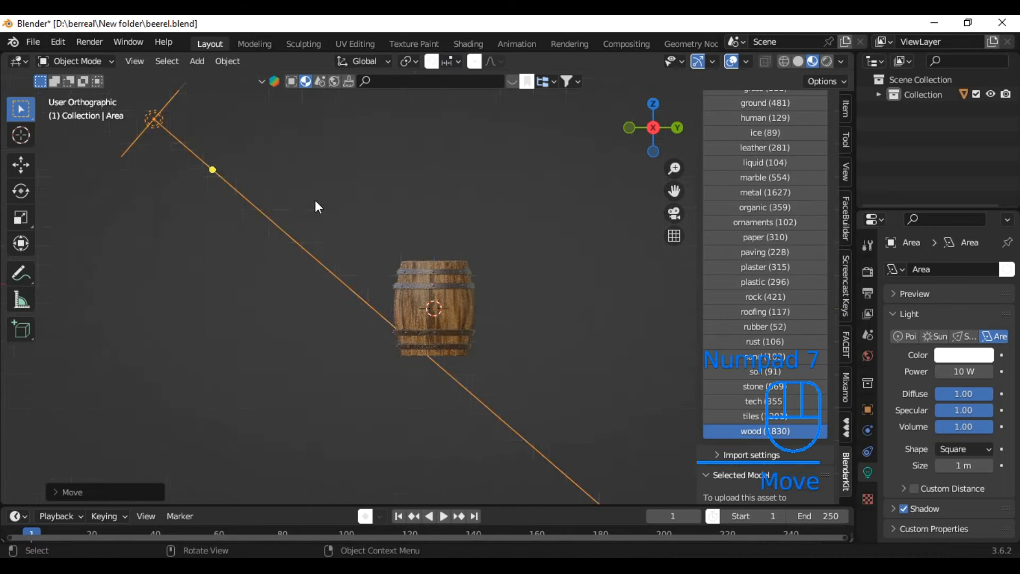
pyautogui.hotkey('shift', 'd')
pyautogui.click(258, 269)
pyautogui.press('r')
pyautogui.click(569, 456)
# - Duplicate the light again to the barrel's front right and turn this copy to face the barrel
pyautogui.hotkey('shift', 'd')
pyautogui.click(789, 461)
pyautogui.press('r')
pyautogui.click(478, 340)
pyautogui.press('g')
pyautogui.click(543, 286)
# - Switch to rendered shading and, in the front view, rotate both side lights so they aim at the barrel
pyautogui.click(825, 63)
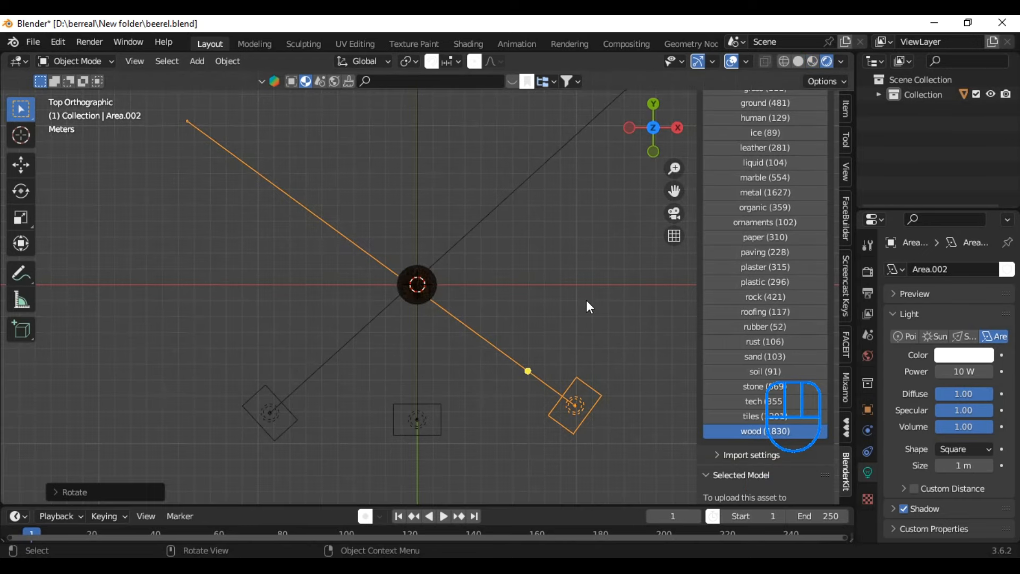
pyautogui.press('KP_1')
pyautogui.scroll(2, 540, 285)
pyautogui.press('r')
pyautogui.click(391, 413)
pyautogui.click(201, 171)
pyautogui.press('r')
pyautogui.click(451, 347)
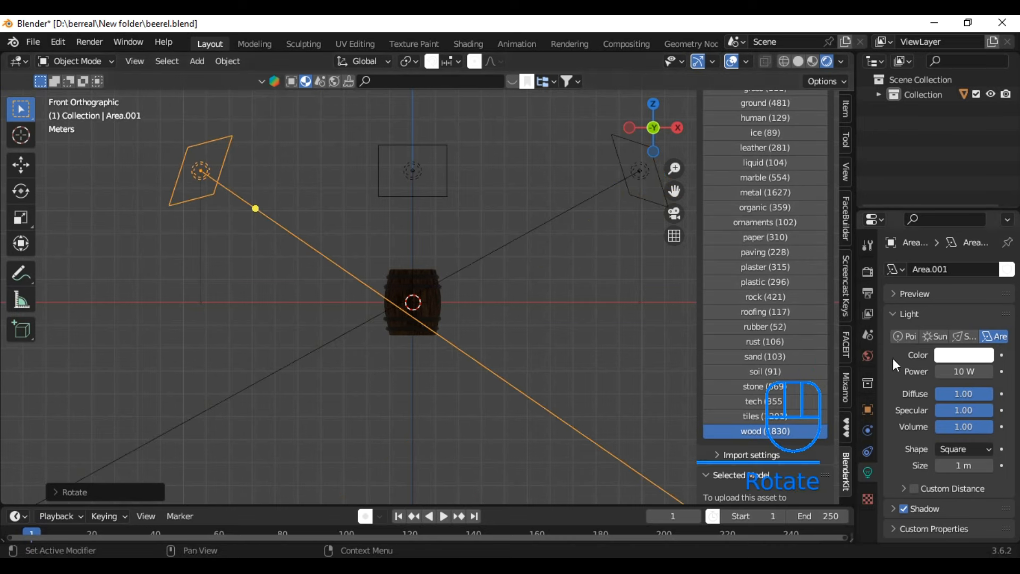
# - Set the power of the left side light to 2500 W and the right side light to 1500 W
pyautogui.click(962, 366)
pyautogui.write('2500')
pyautogui.press('Return')
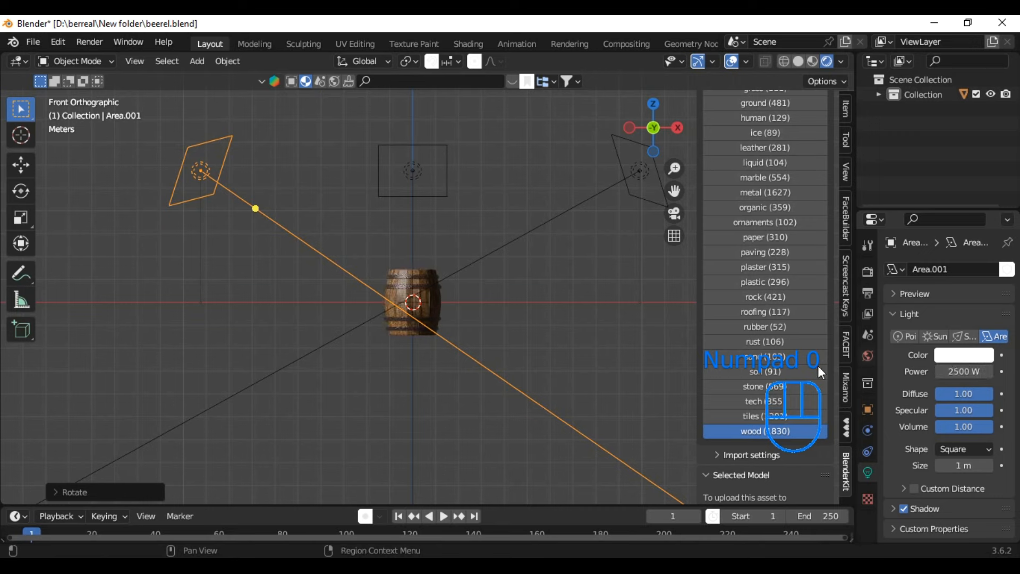
pyautogui.click(638, 163)
pyautogui.click(953, 370)
pyautogui.write('1500')
pyautogui.press('Return')
# - Set the middle area light's power to 1000 W and hide the viewport sidebar
pyautogui.click(436, 183)
pyautogui.click(447, 192)
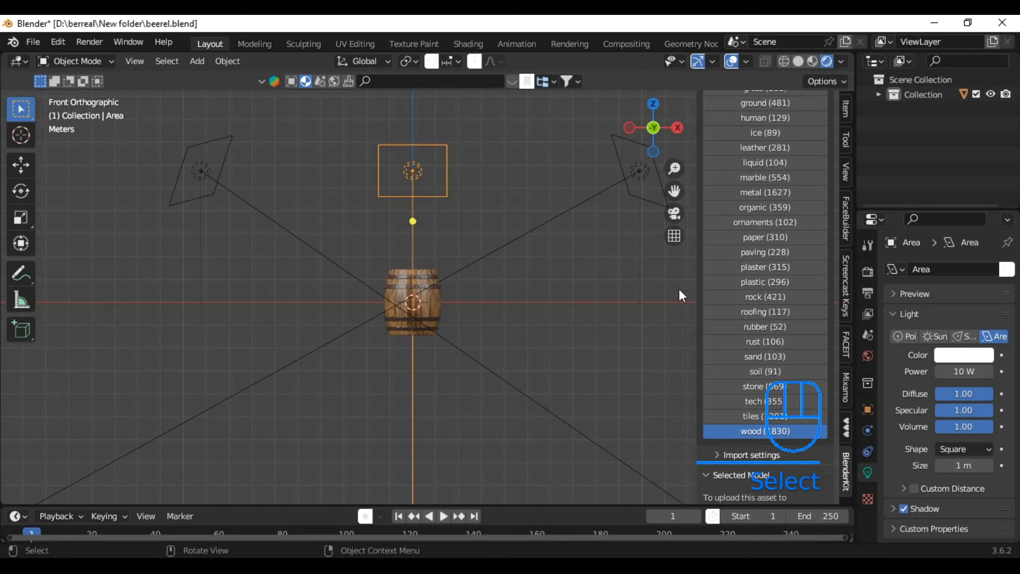
pyautogui.click(947, 372)
pyautogui.write('1000')
pyautogui.press('Return')
pyautogui.moveTo(595, 250); pyautogui.dragTo(543, 300, button='middle')
pyautogui.press('n')
pyautogui.moveTo(497, 314); pyautogui.dragTo(583, 314, button='middle')
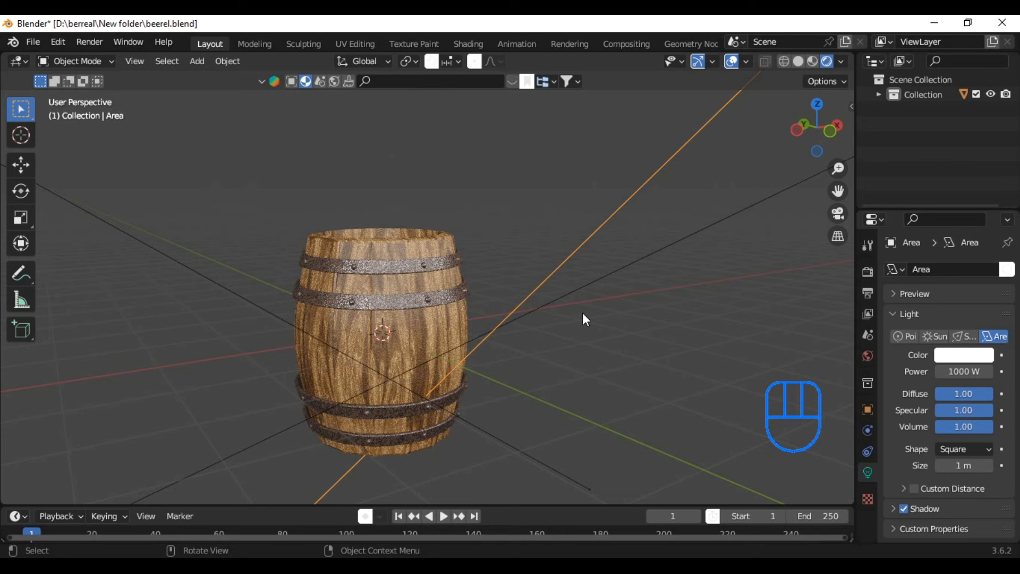
# - Change the scene's render engine to Cycles and view the rendered barrel up close
pyautogui.click(868, 272)
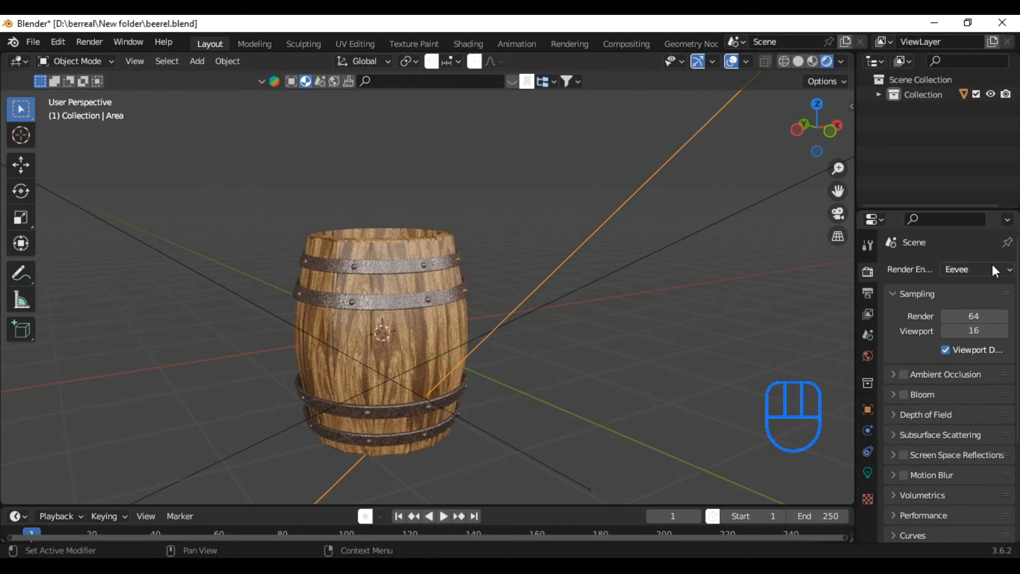
pyautogui.click(992, 268)
pyautogui.click(987, 317)
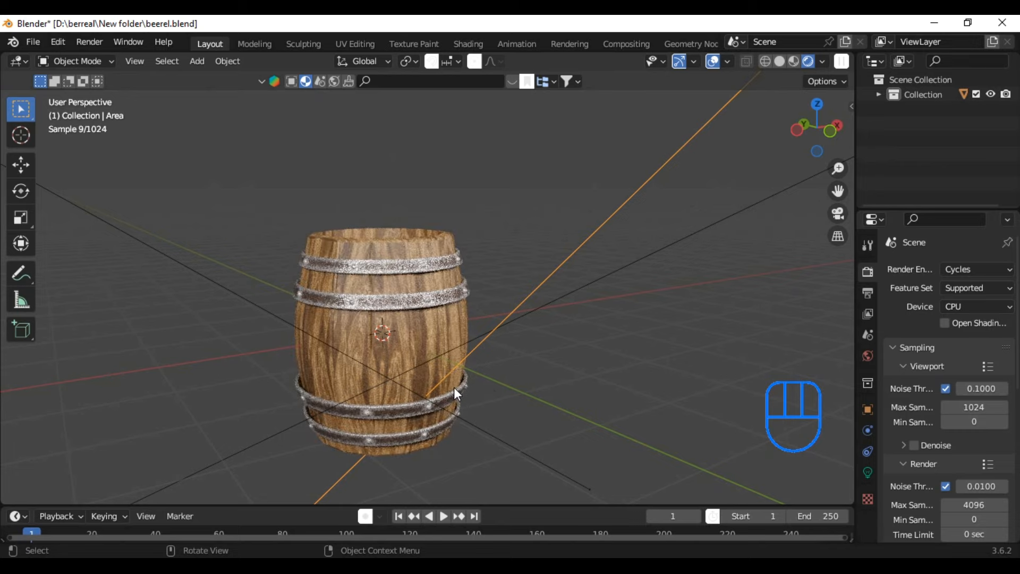
pyautogui.scroll(2, 453, 386)
pyautogui.scroll(3, 454, 388)
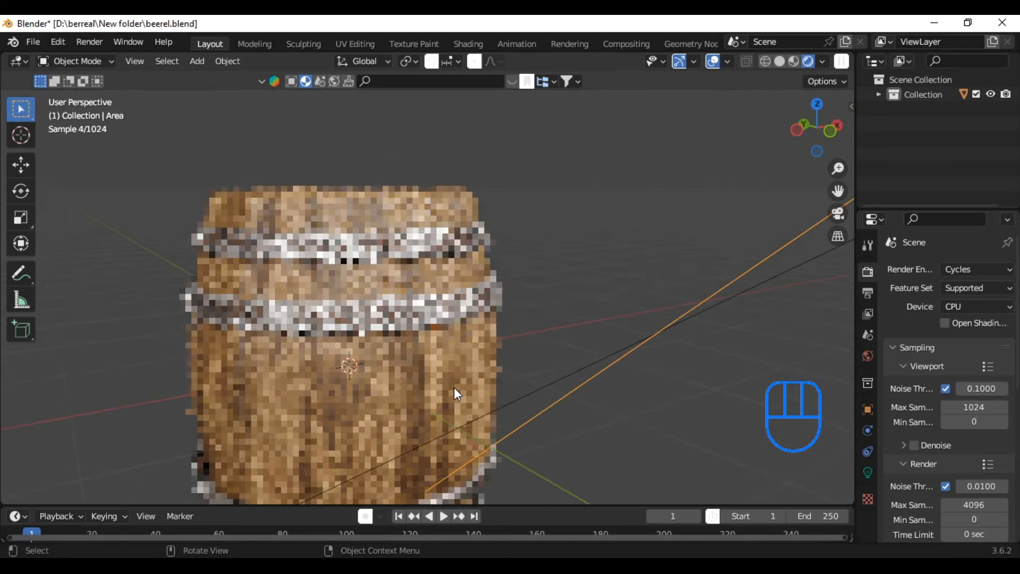